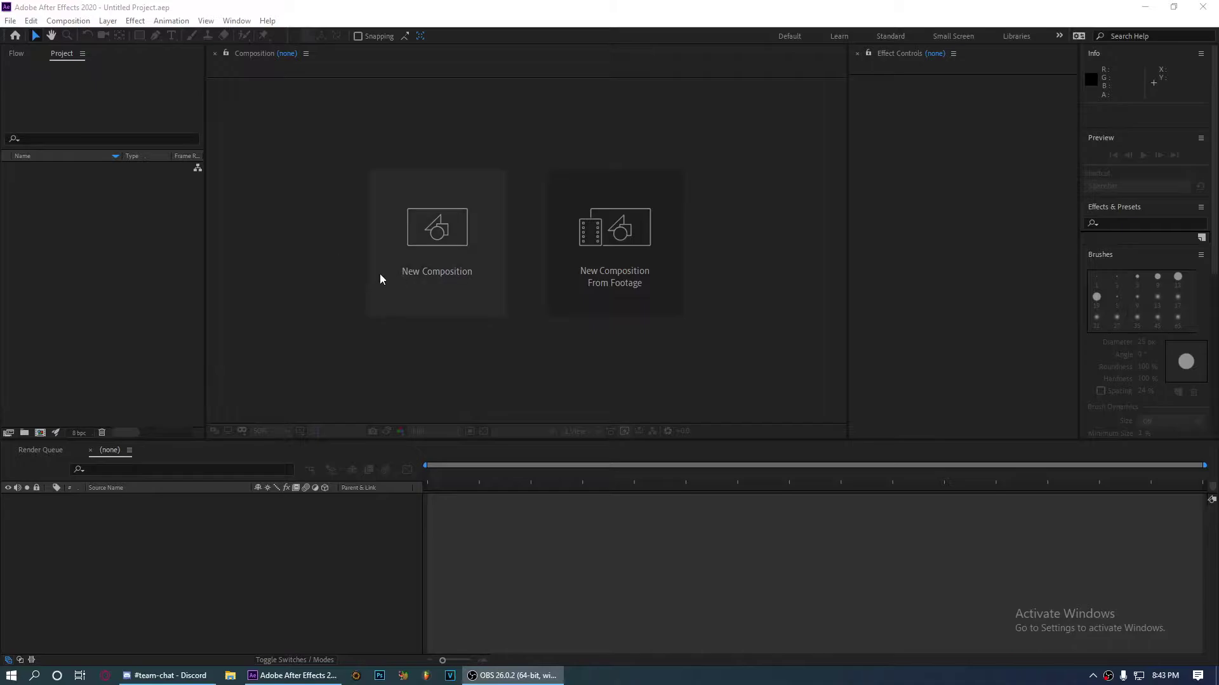
# Create a new composition with the HDTV 1080 24 preset at 1920 x 1080 and 24 frames per second
pyautogui.click(413, 261)
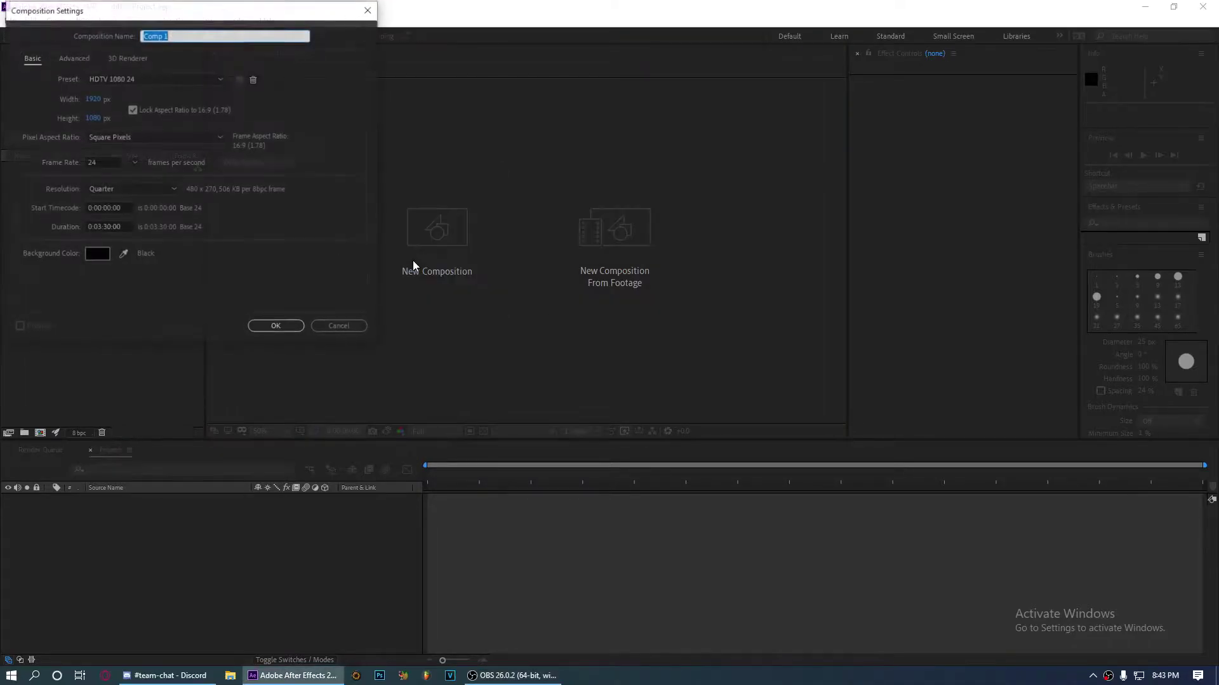
pyautogui.click(136, 165)
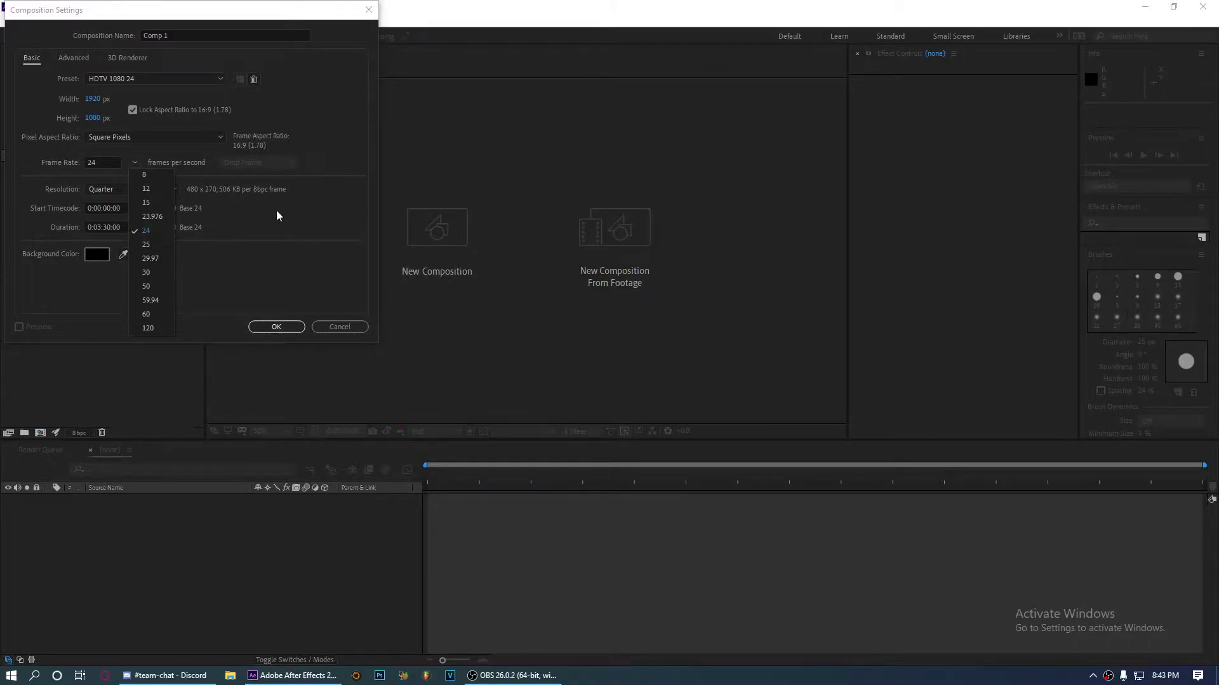
pyautogui.click(325, 215)
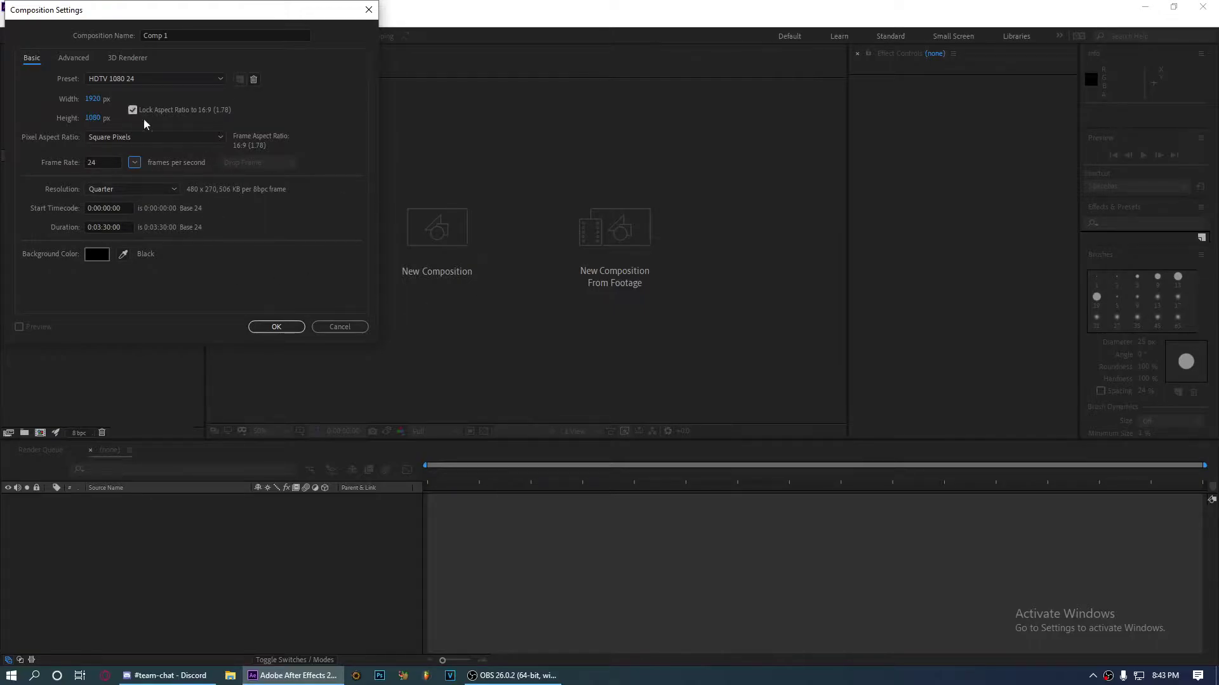
pyautogui.click(272, 326)
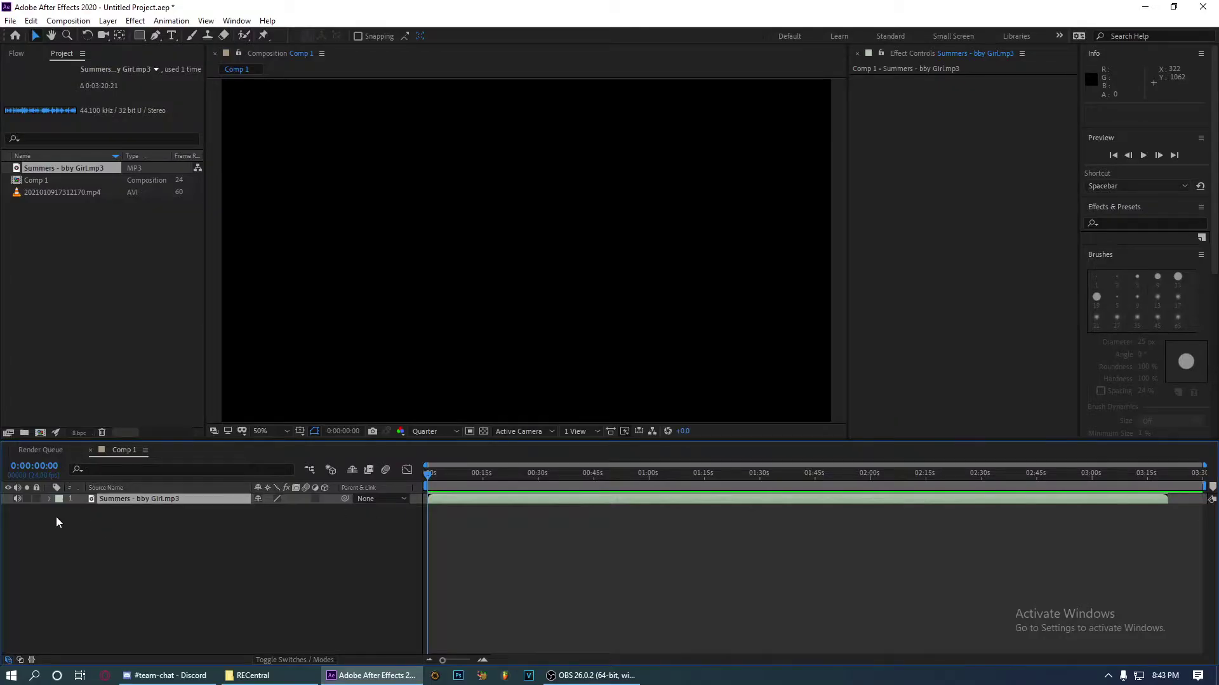
# Give the music layer a red label and add the clip 2021010917312170.mp4 beneath it in the timeline
pyautogui.click(58, 499)
pyautogui.click(64, 286)
pyautogui.moveTo(62, 193); pyautogui.dragTo(185, 513)
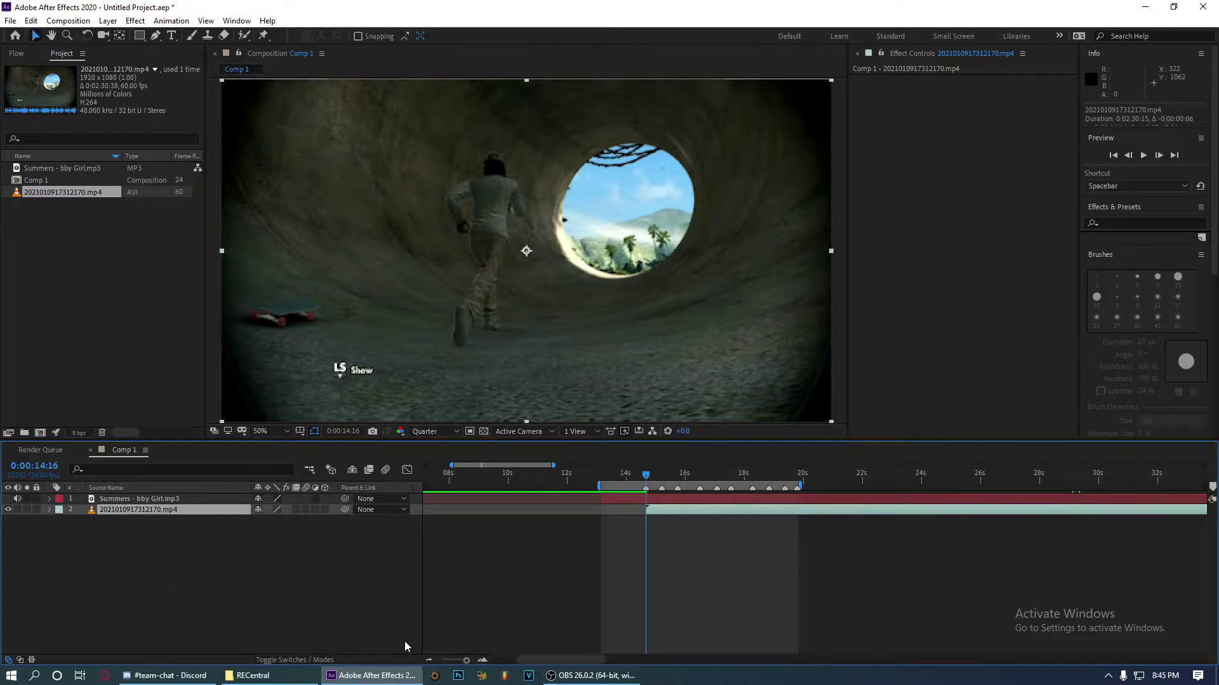
# Enable time remapping on the video clip layer
pyautogui.hotkey('ctrl', 'alt', 't')
pyautogui.rightClick(169, 514)
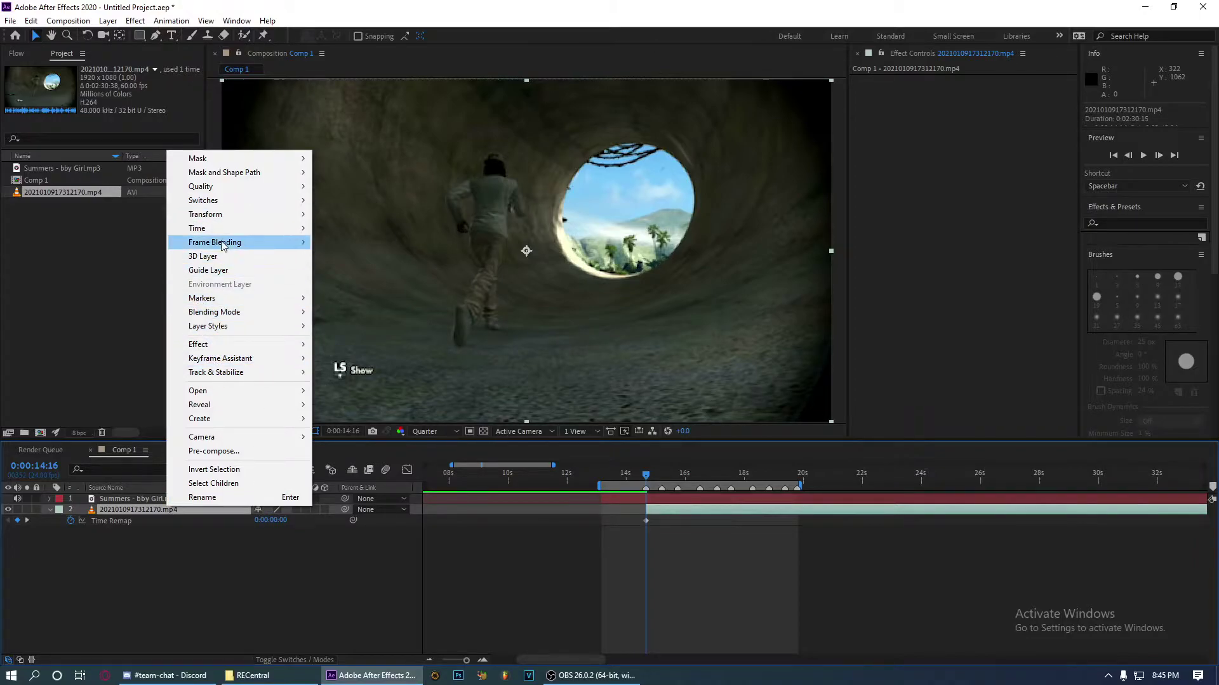
pyautogui.moveTo(231, 230)
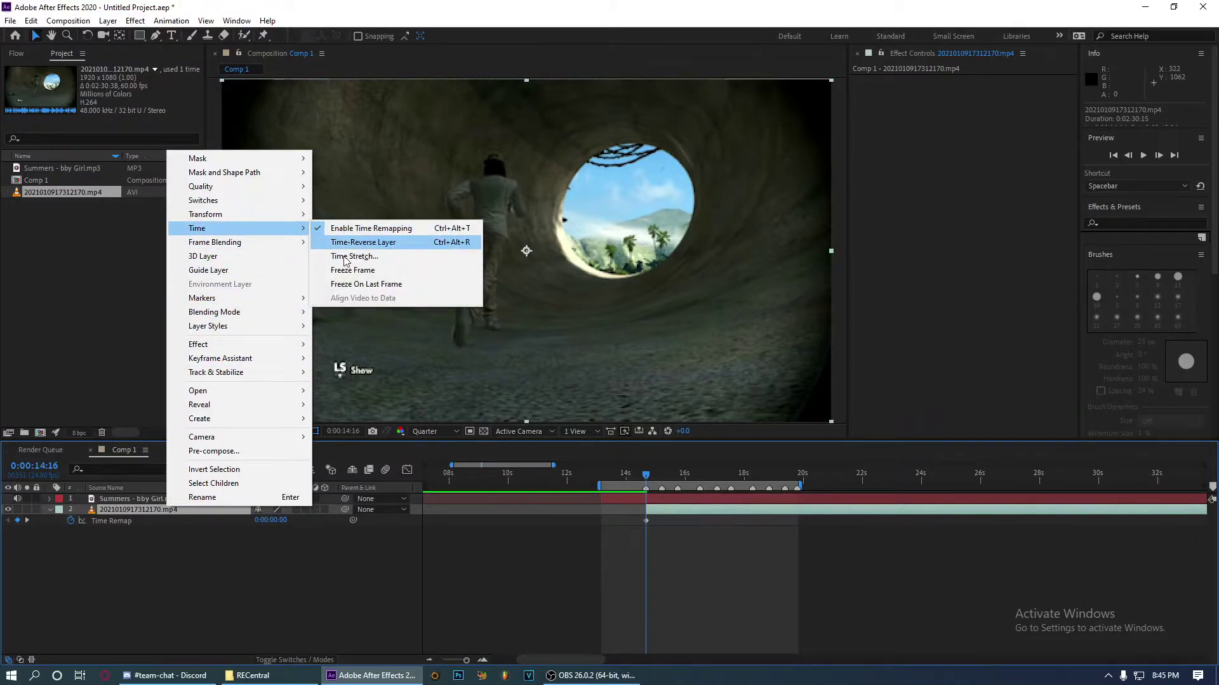
pyautogui.click(655, 513)
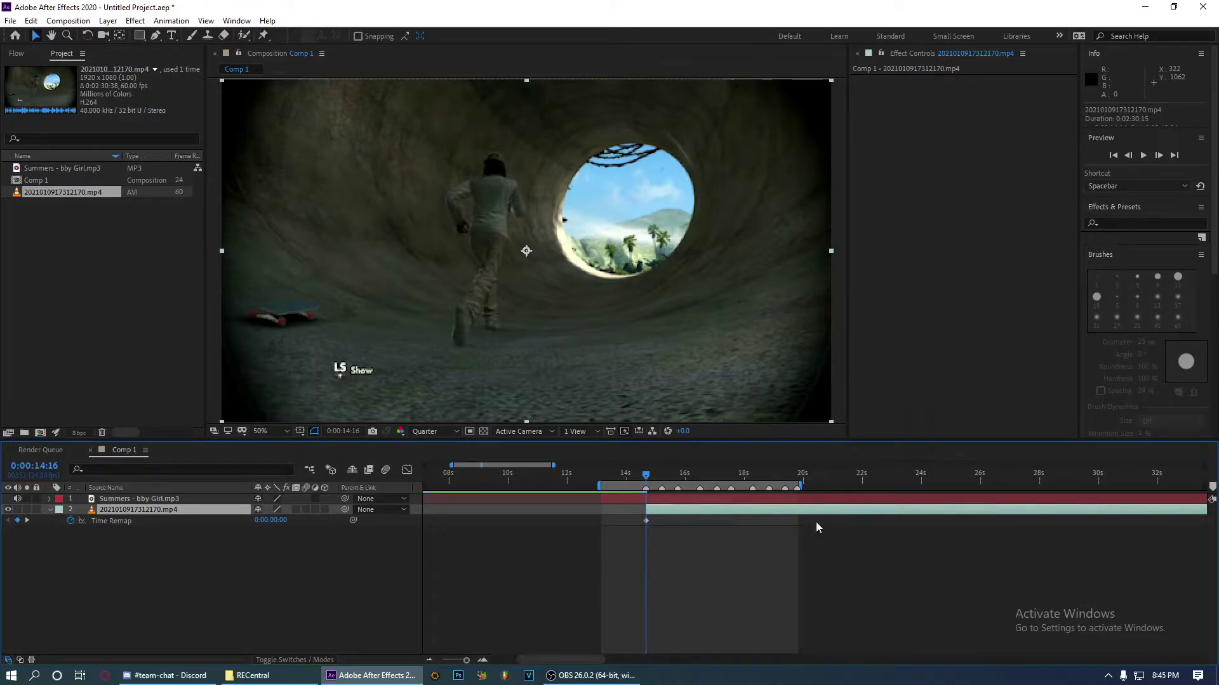
# Play back the work area from its start and scrub the video clip to review its original timing against the beat markers
pyautogui.scroll(3, 719, 523)
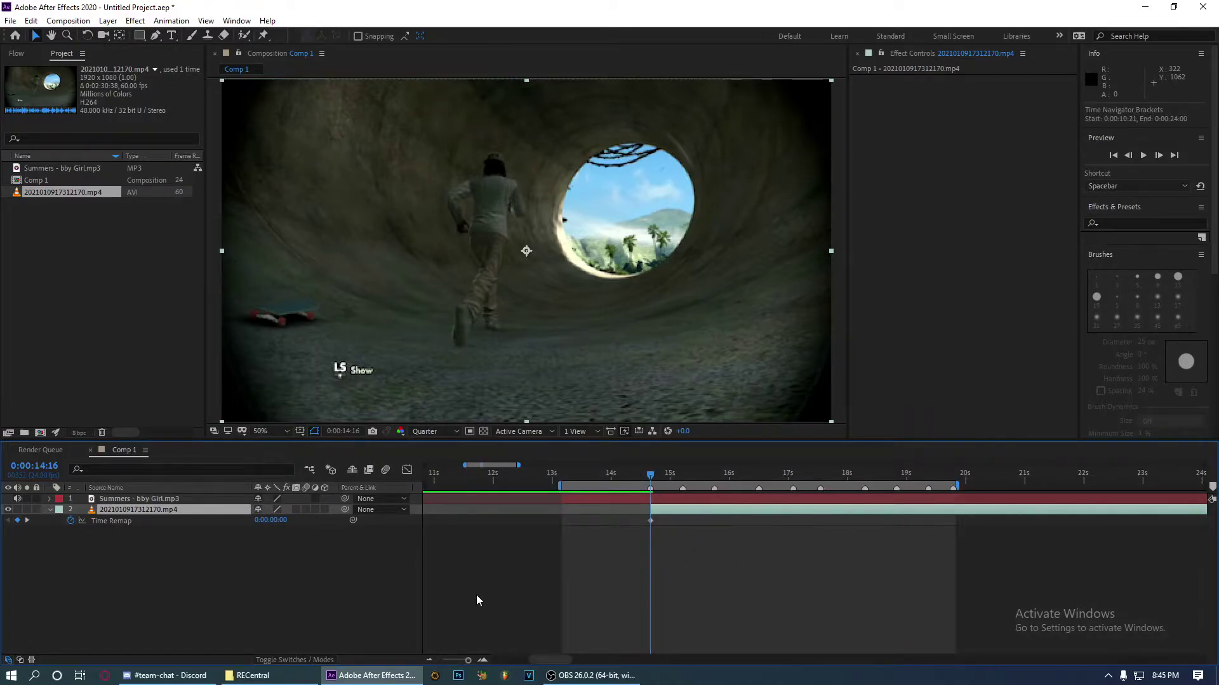
pyautogui.moveTo(552, 660)
pyautogui.mouseDown()
pyautogui.moveTo(590, 660)
pyautogui.moveTo(546, 660)
pyautogui.moveTo(562, 660)
pyautogui.mouseUp()
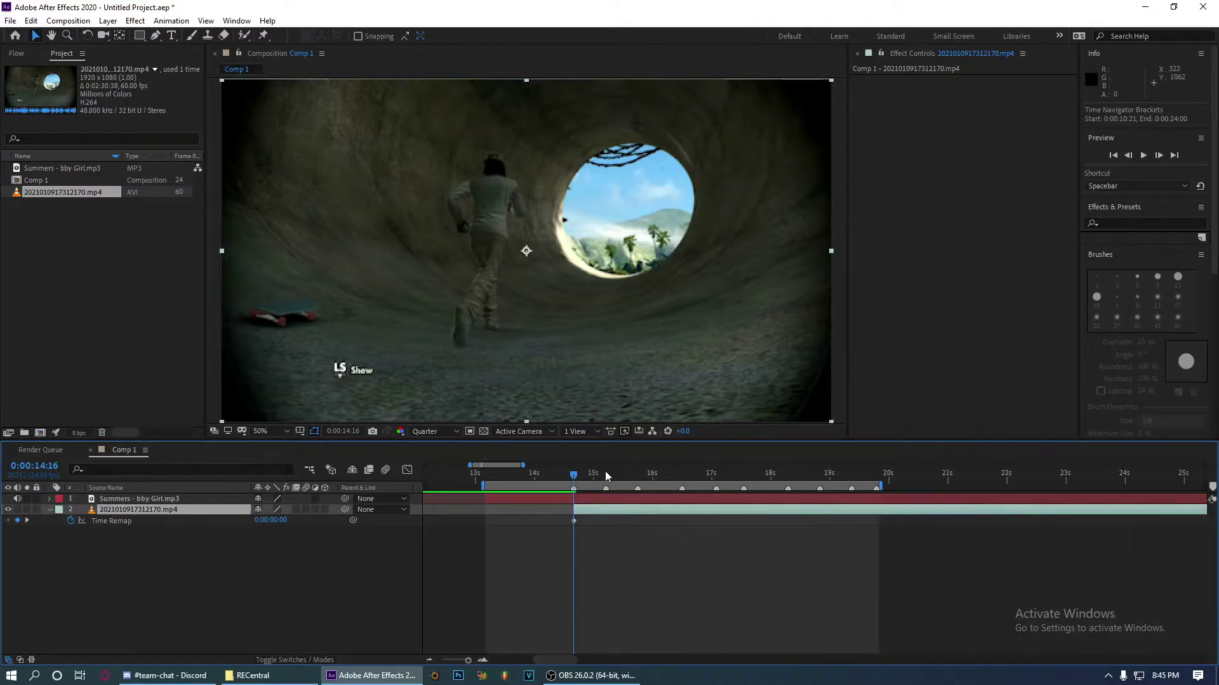
pyautogui.click(488, 480)
pyautogui.press('space')
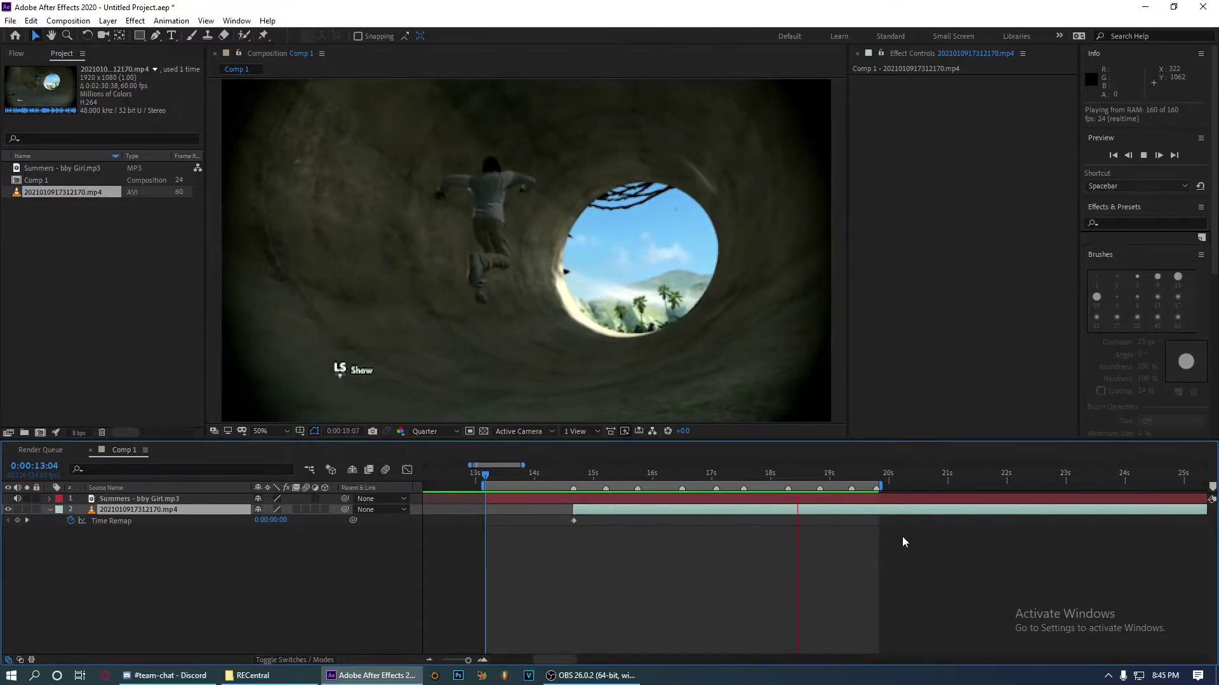
pyautogui.press('space')
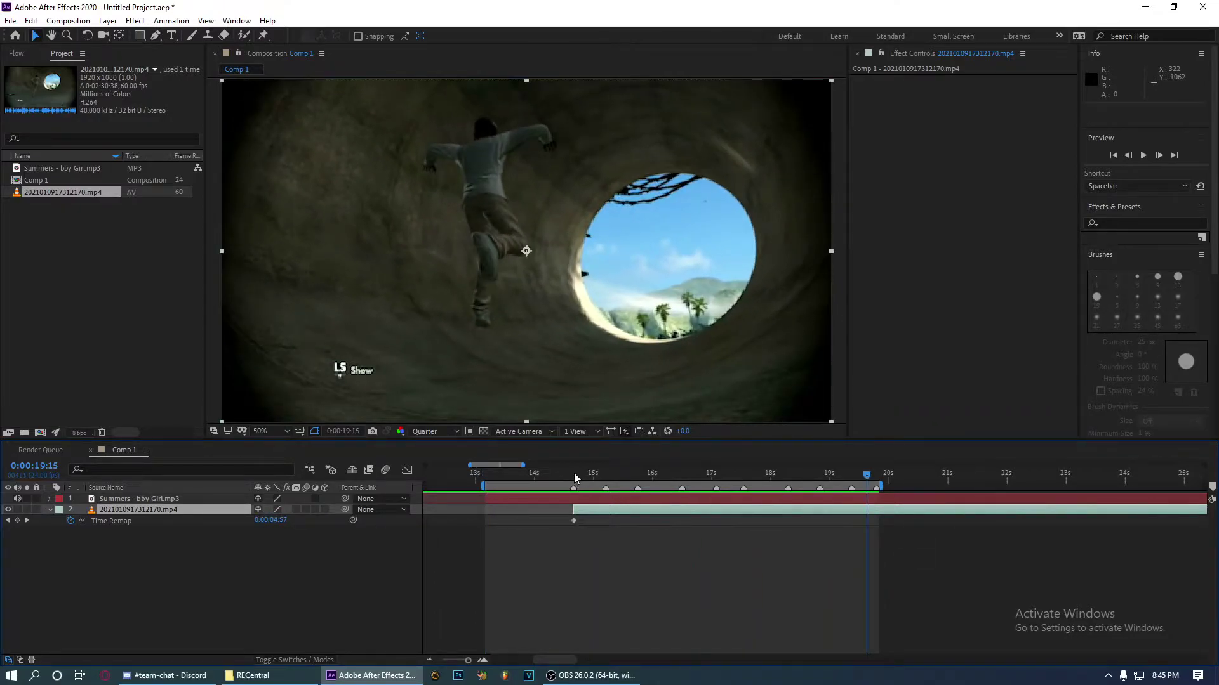
pyautogui.click(574, 473)
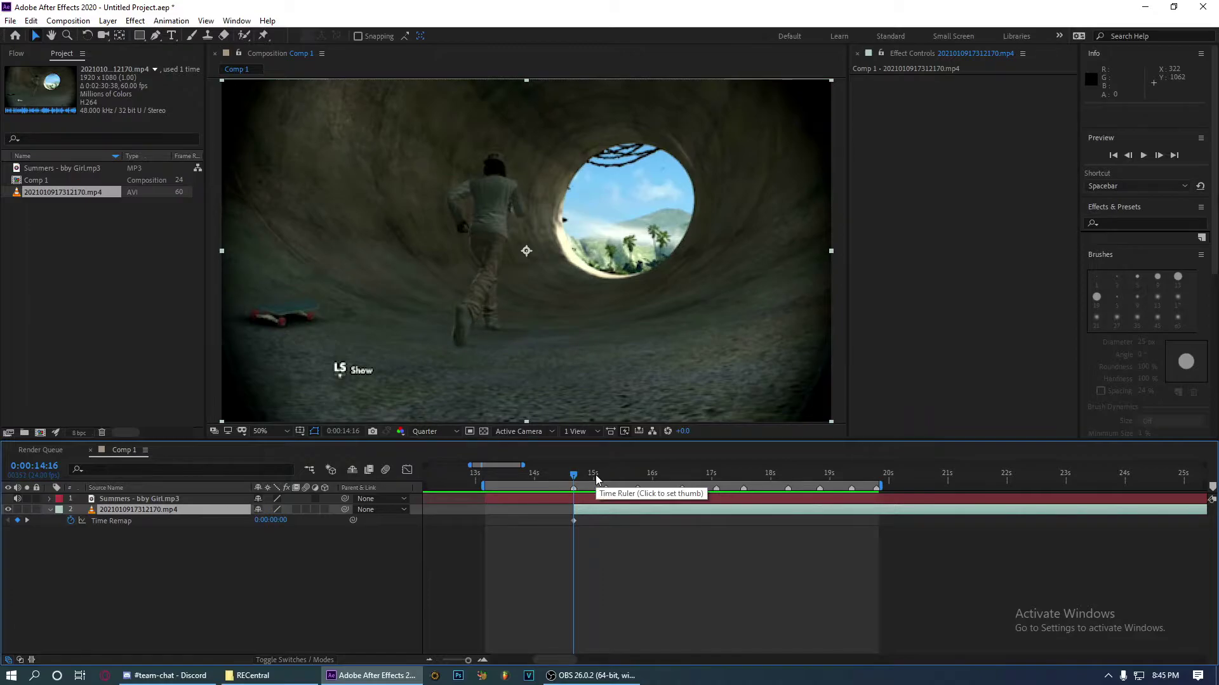
pyautogui.click(640, 539)
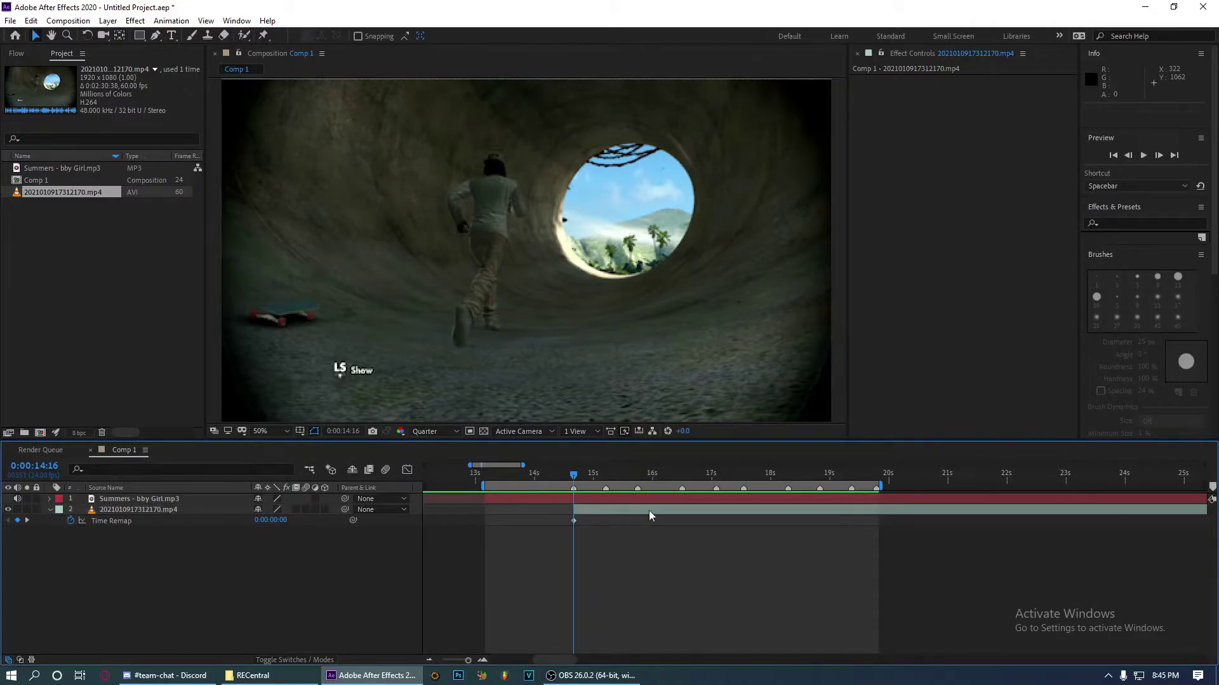
pyautogui.moveTo(724, 475)
pyautogui.mouseDown()
pyautogui.moveTo(687, 474)
pyautogui.moveTo(729, 486)
pyautogui.moveTo(709, 490)
pyautogui.mouseUp()
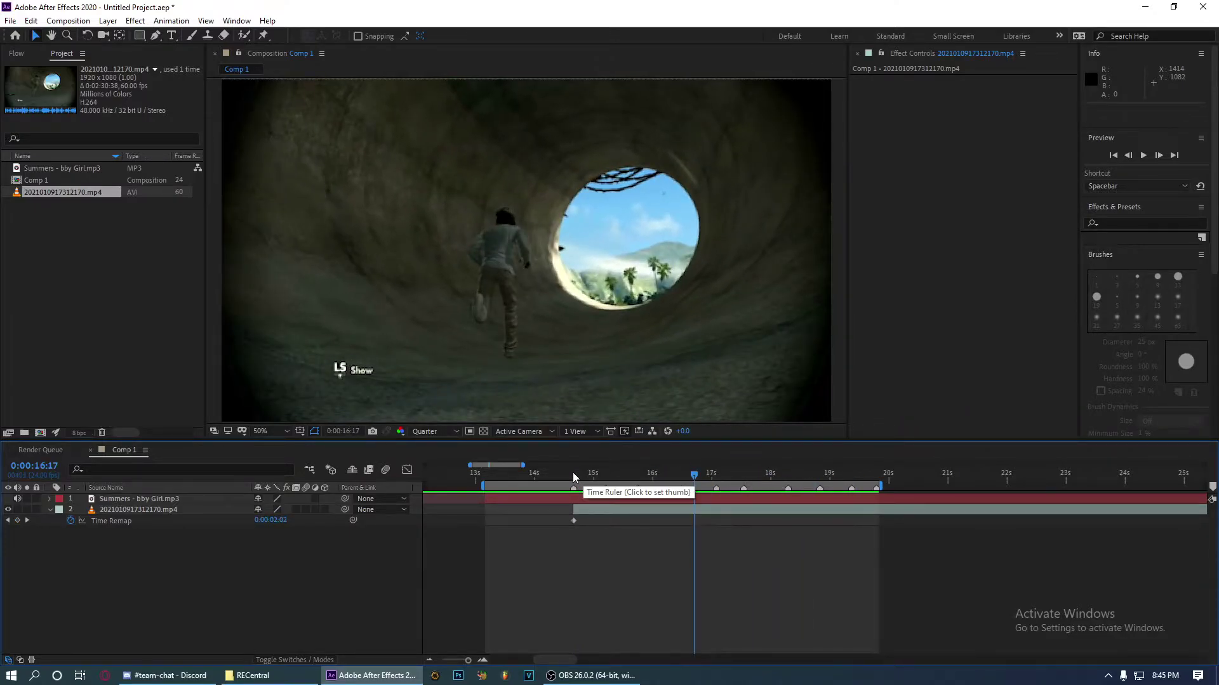
# Set the video layer's first Time Remap keyframe, at 0:00:14:16, to 0:00:01:39
pyautogui.press('j')
pyautogui.click(284, 521)
pyautogui.moveTo(285, 522); pyautogui.dragTo(242, 531)
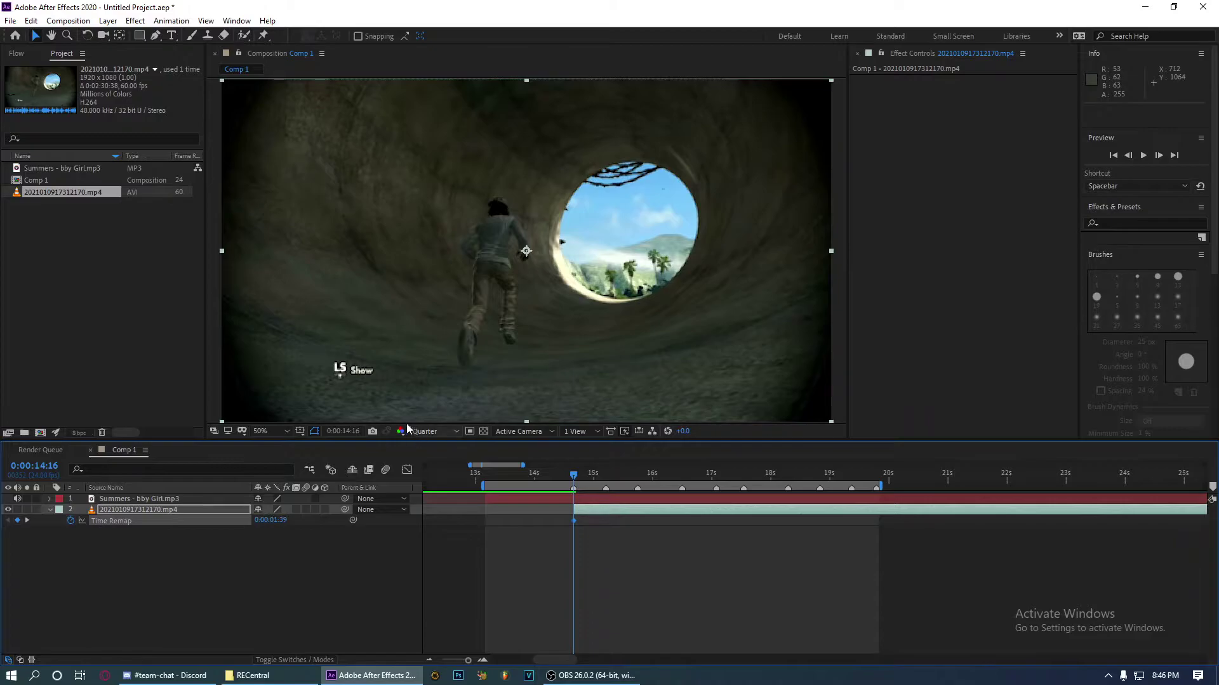
pyautogui.click(584, 559)
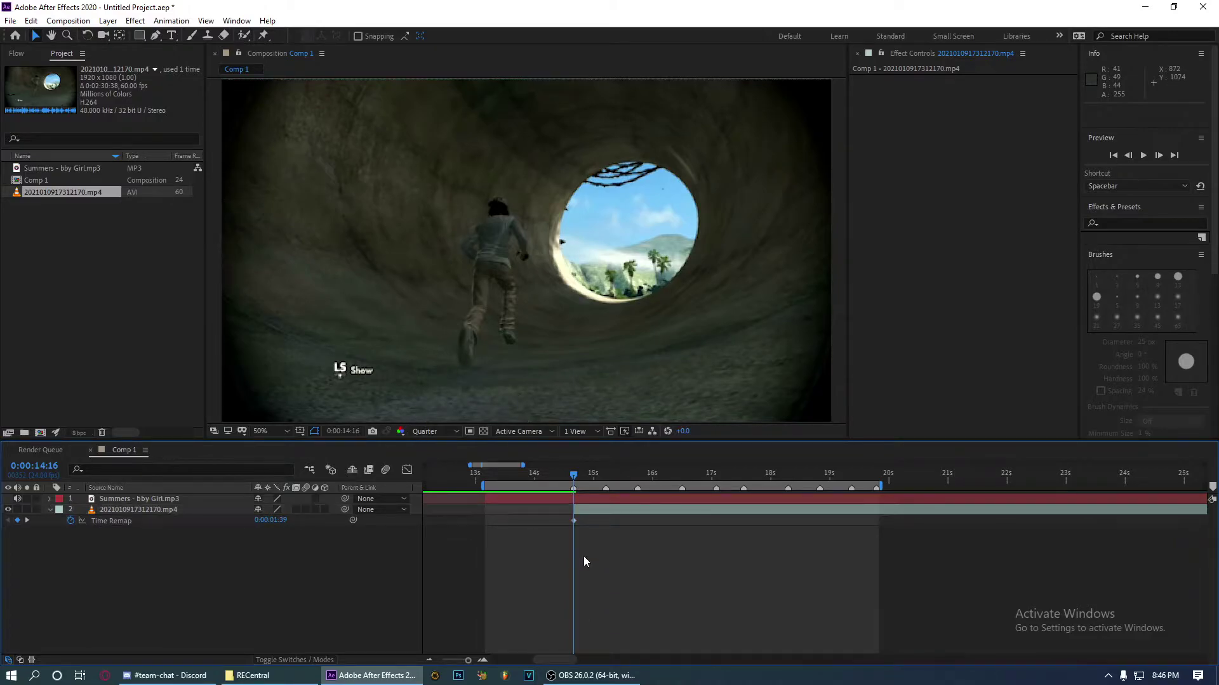
# Add a Time Remap keyframe with the value 0:00:06:14 at the second beat marker, 0:00:15:05
pyautogui.click(606, 475)
pyautogui.moveTo(273, 522); pyautogui.dragTo(438, 529)
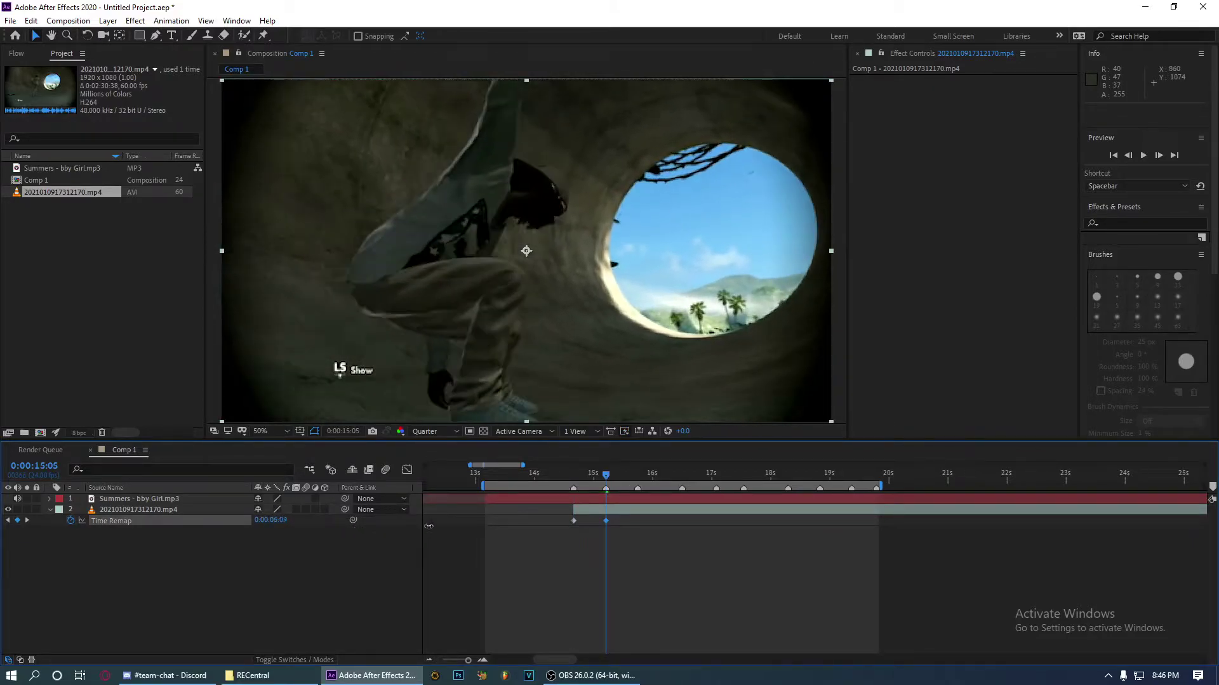
pyautogui.click(721, 565)
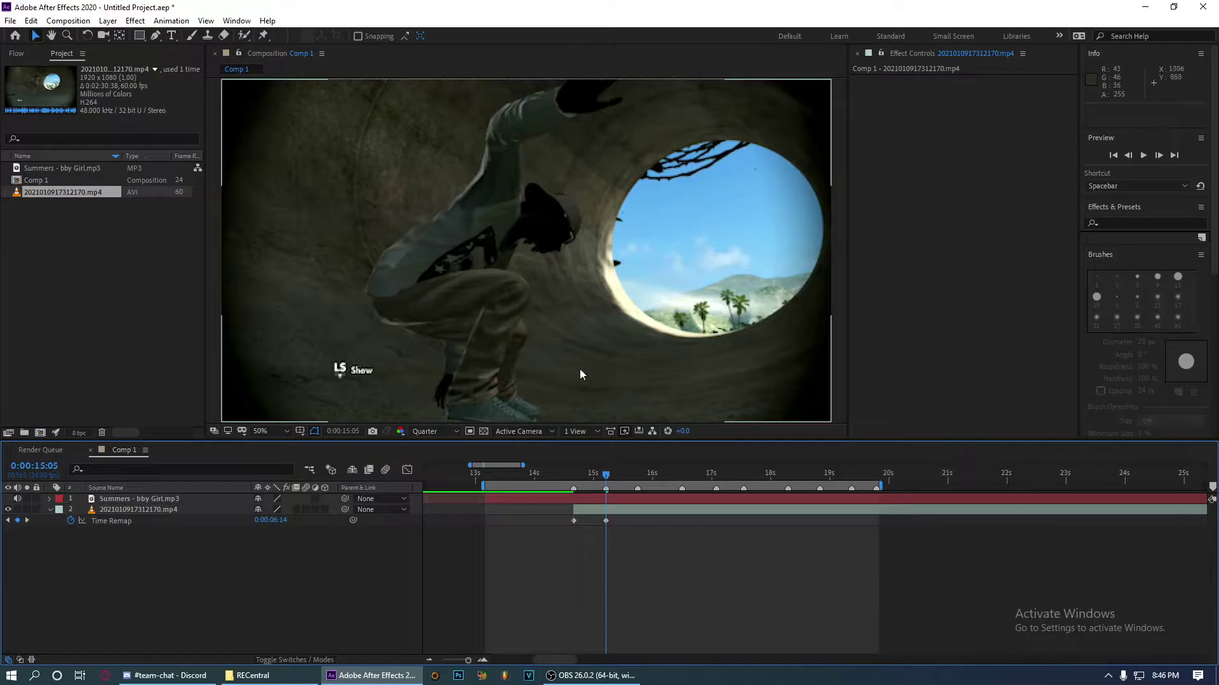
# Preview the remapped clip from the first keyframe at 0:00:14:16
pyautogui.click(637, 473)
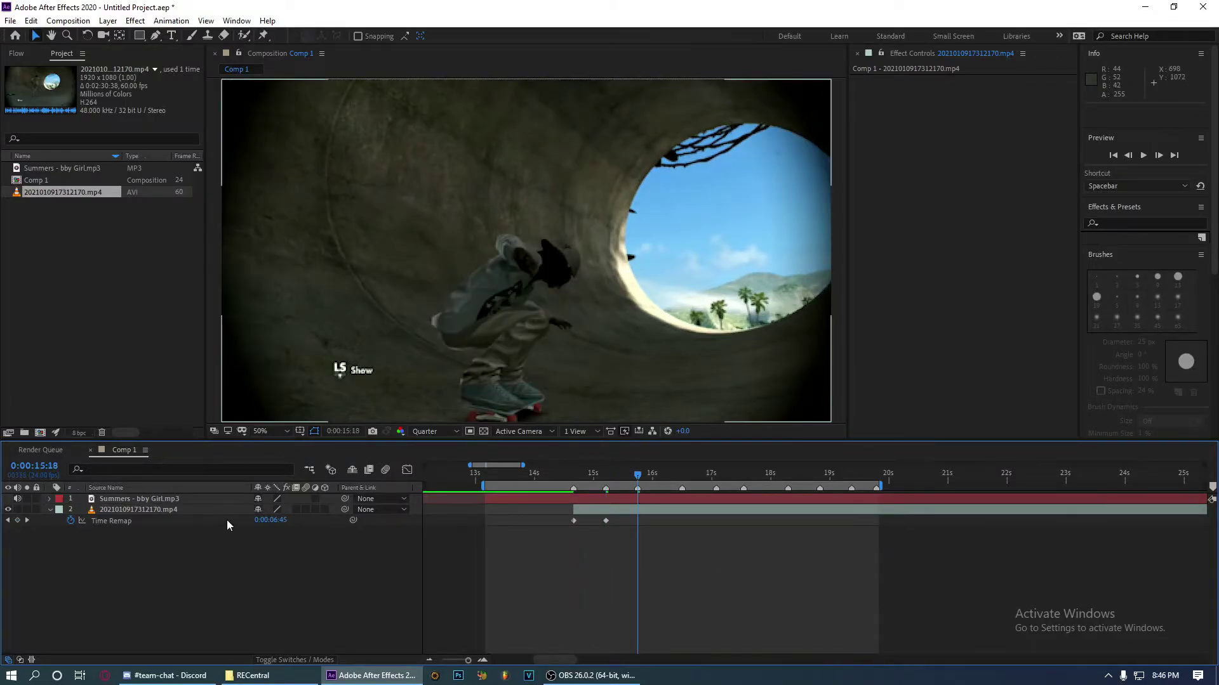
pyautogui.click(573, 474)
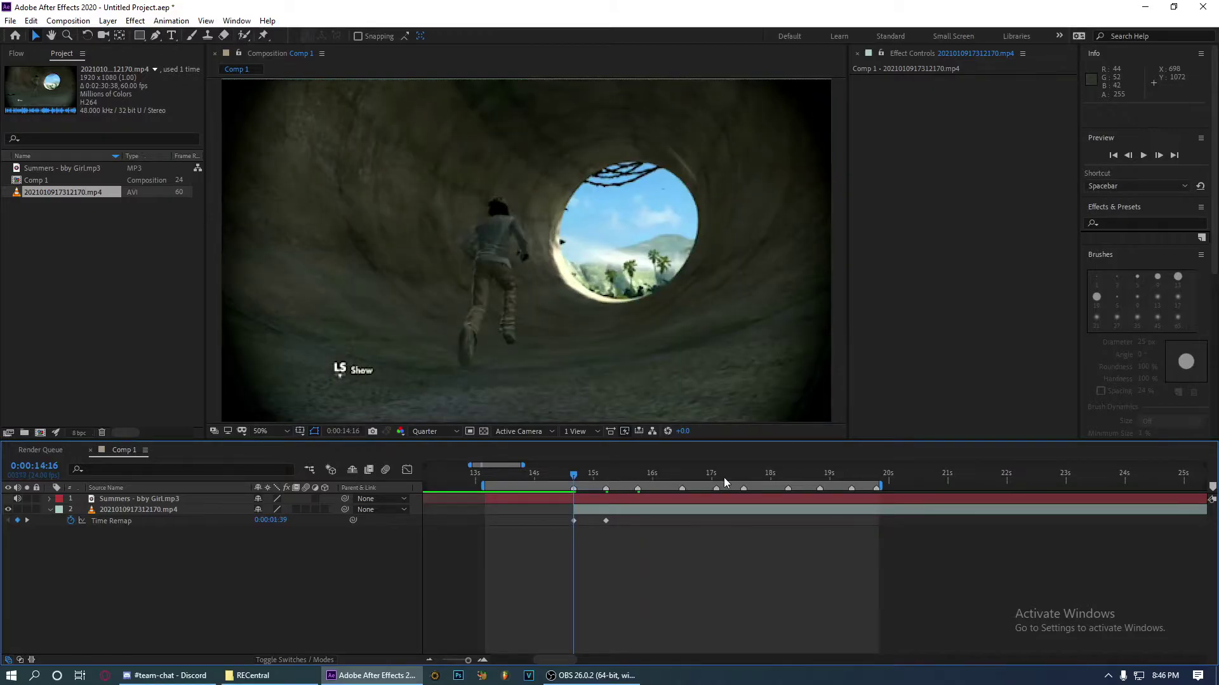
pyautogui.press('space')
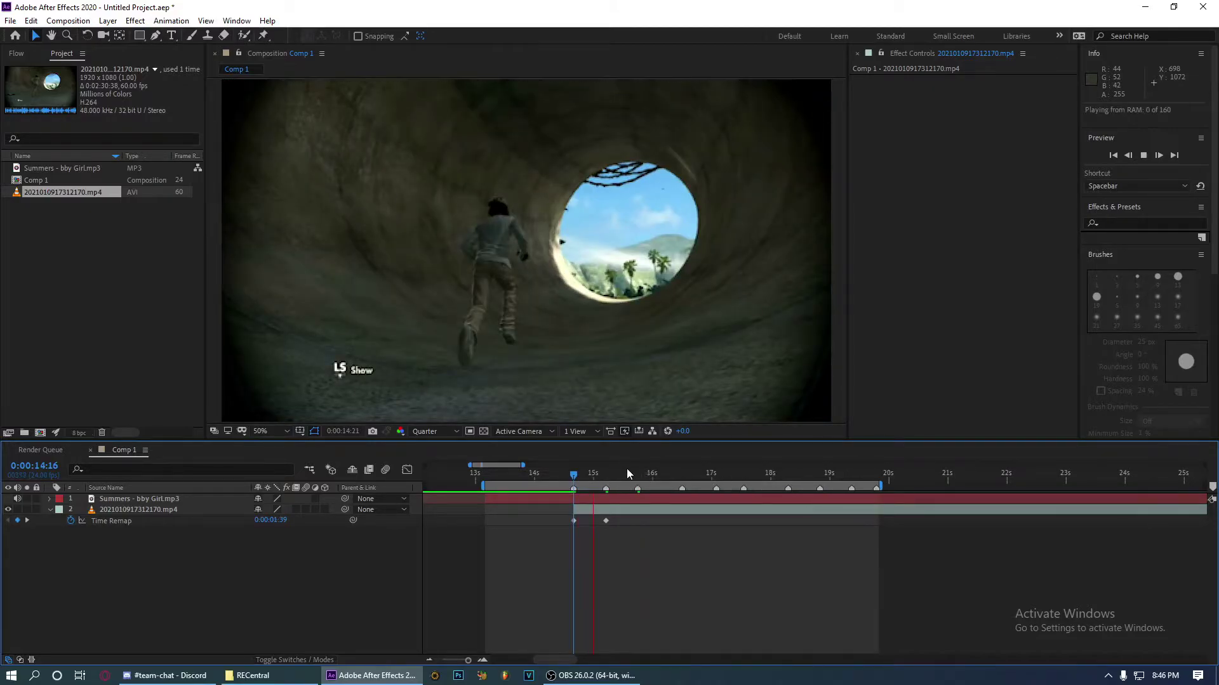
# Add a Time Remap keyframe with the value 0:00:13:02 at the third beat marker, 0:00:15:18
pyautogui.click(636, 477)
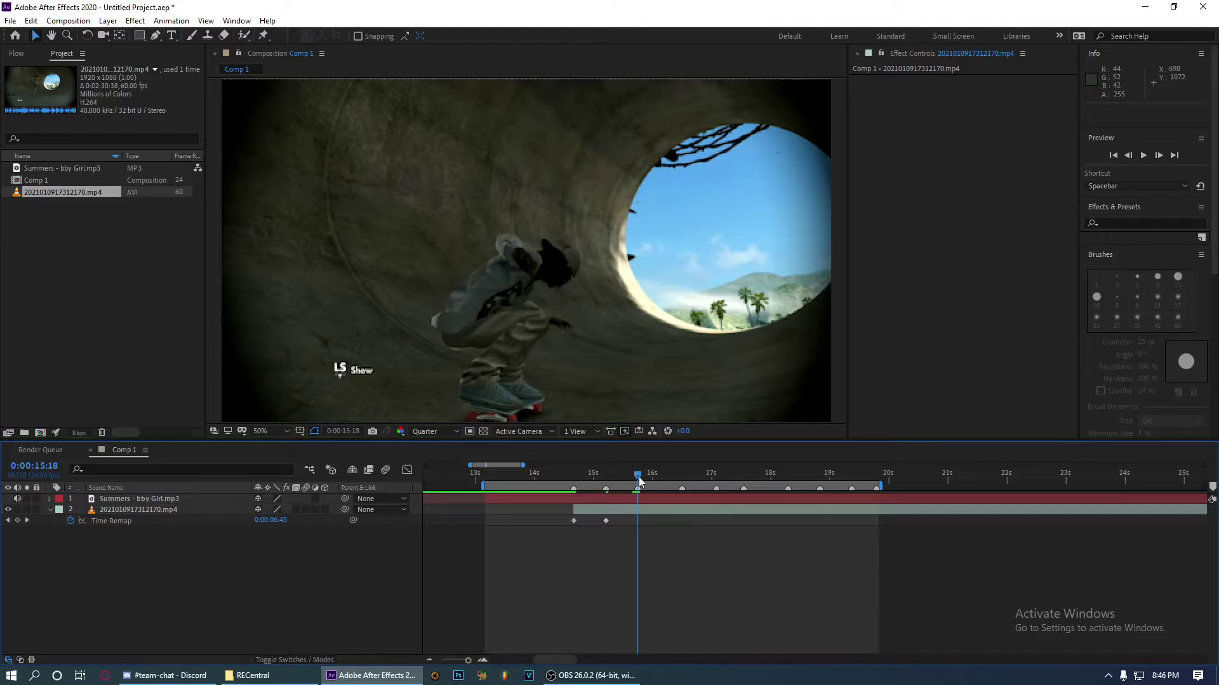
pyautogui.moveTo(270, 520); pyautogui.dragTo(582, 566)
pyautogui.click(634, 540)
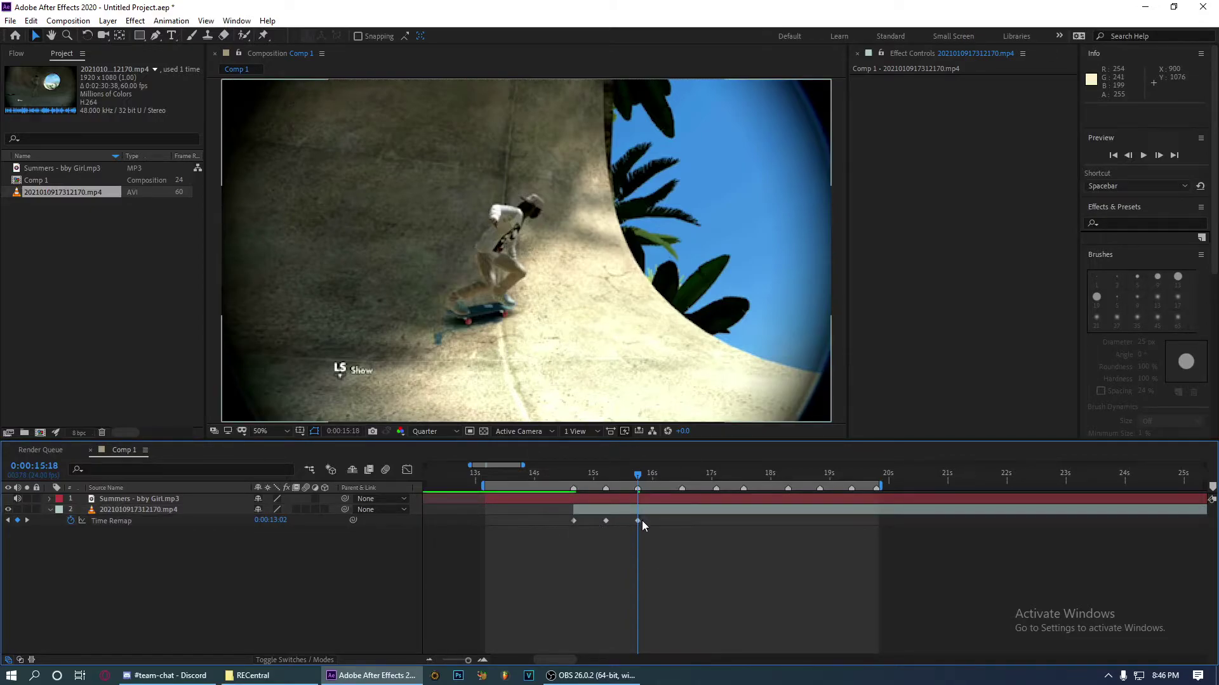
# Add a Time Remap keyframe with the value 0:00:18:35 at the fourth beat marker, 0:00:16:12
pyautogui.click(680, 475)
pyautogui.click(683, 475)
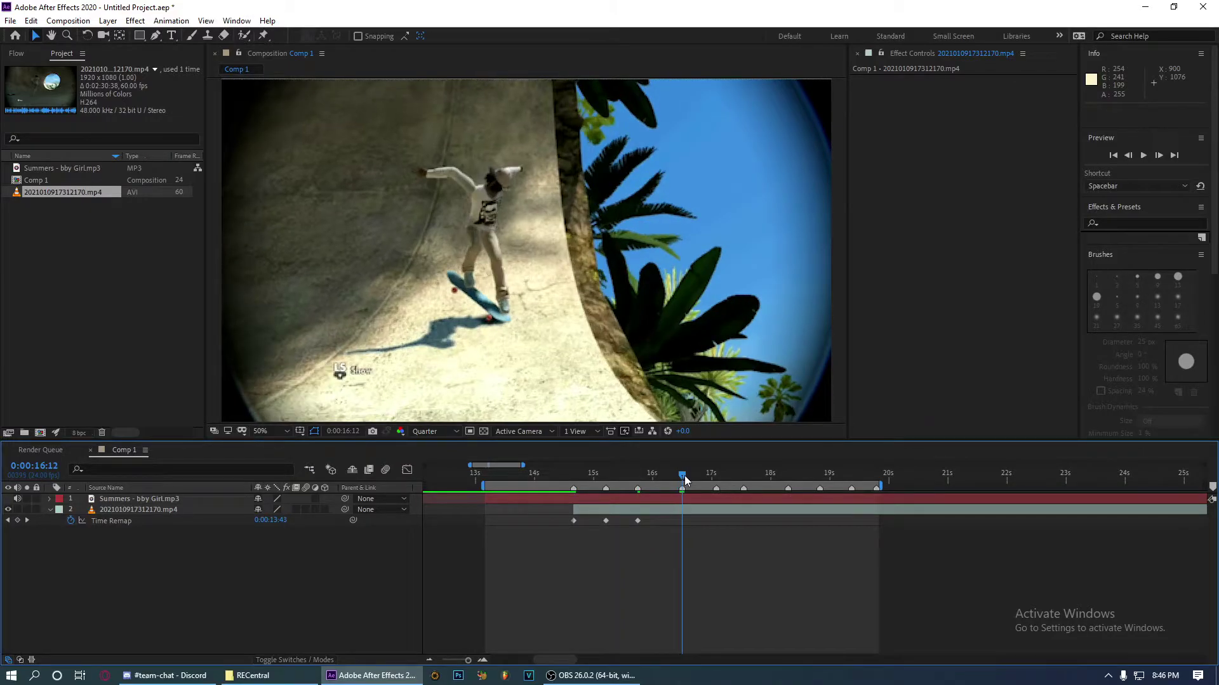
pyautogui.moveTo(271, 519); pyautogui.dragTo(467, 540)
pyautogui.click(739, 579)
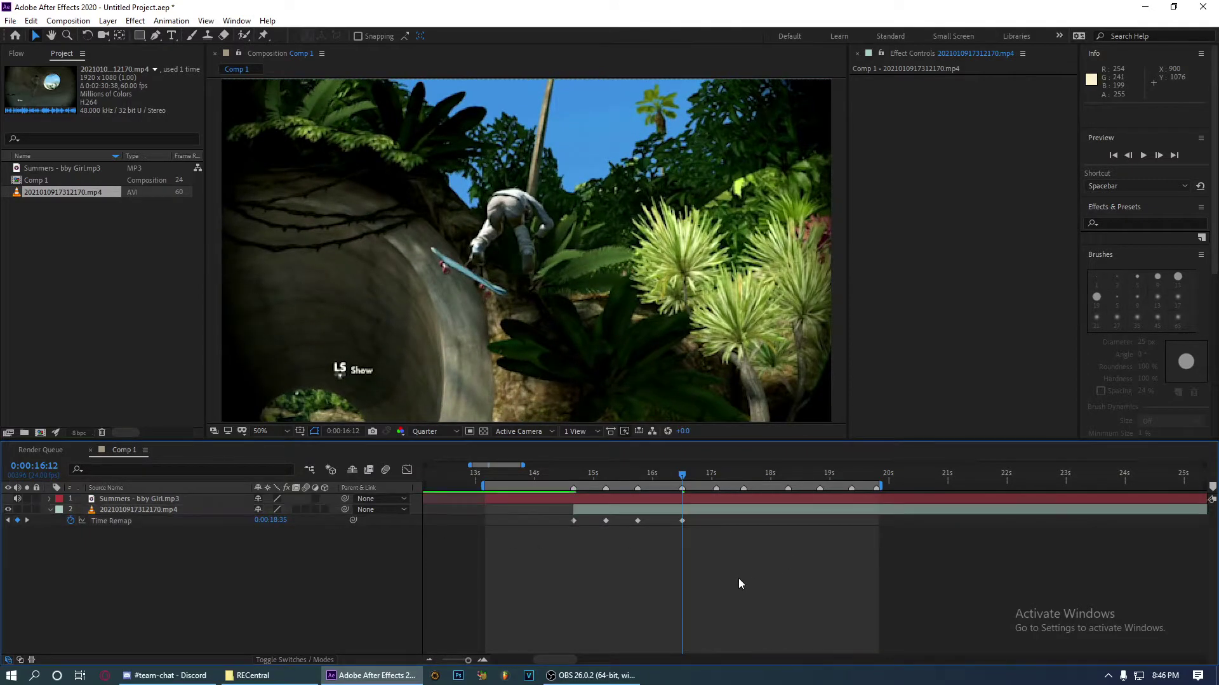
# Add a Time Remap keyframe with the value 0:00:21:20 at the fifth beat marker, 0:00:17:02
pyautogui.click(715, 475)
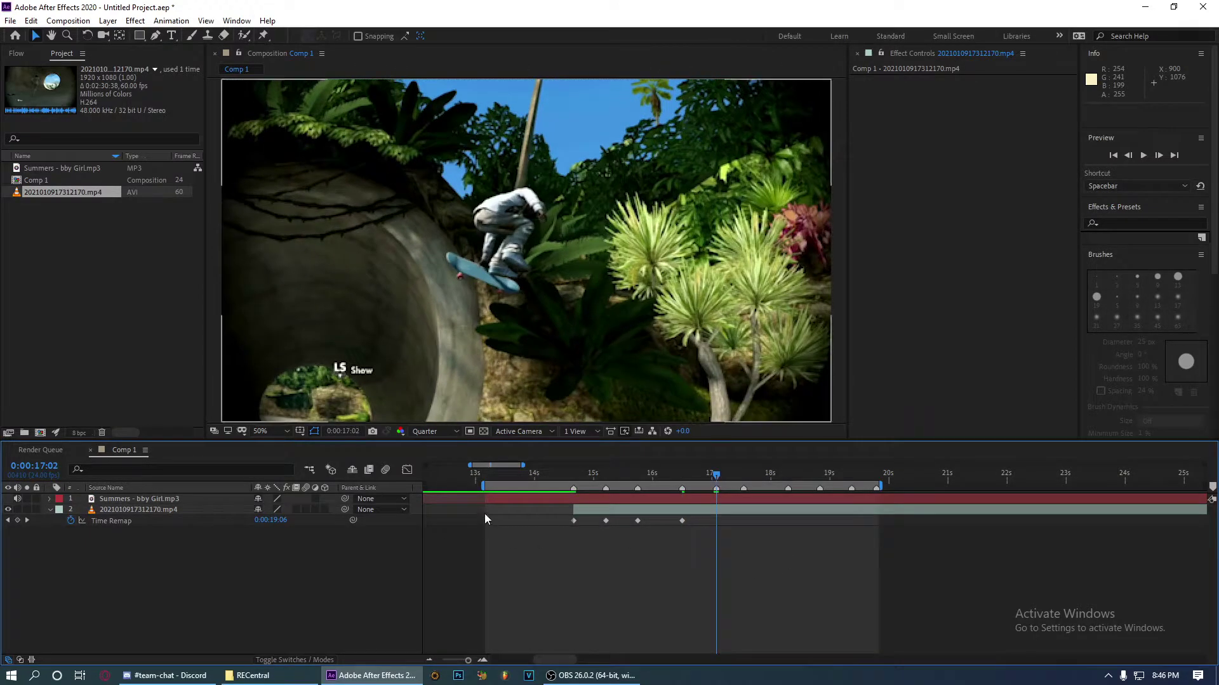
pyautogui.moveTo(261, 521); pyautogui.dragTo(387, 551)
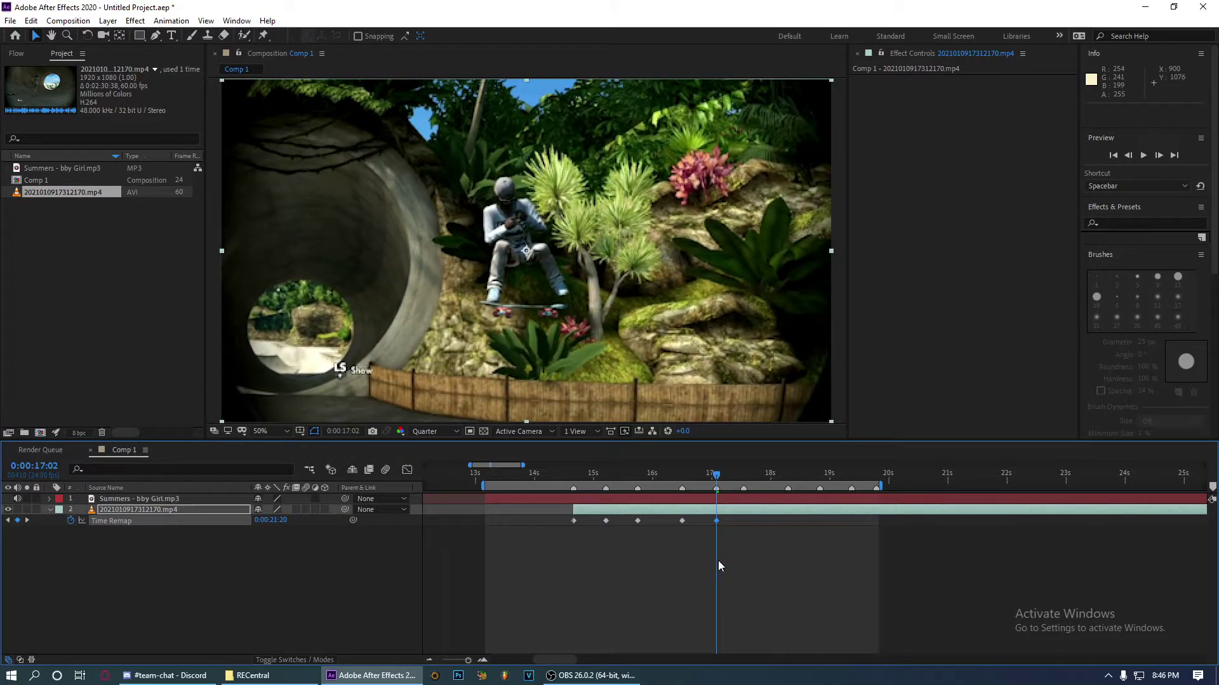
pyautogui.click(718, 561)
# Save the project in the Documents folder under the name tutorial
pyautogui.hotkey('ctrl', 's')
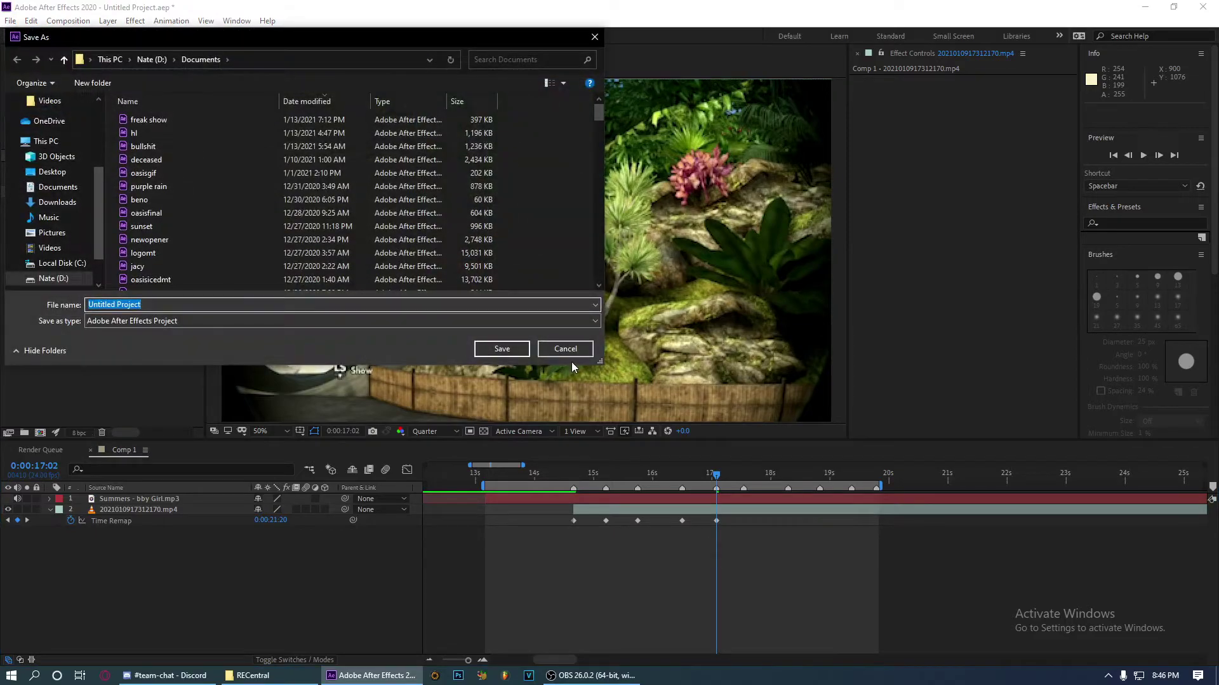
pyautogui.write('tutorial')
pyautogui.press('Return')
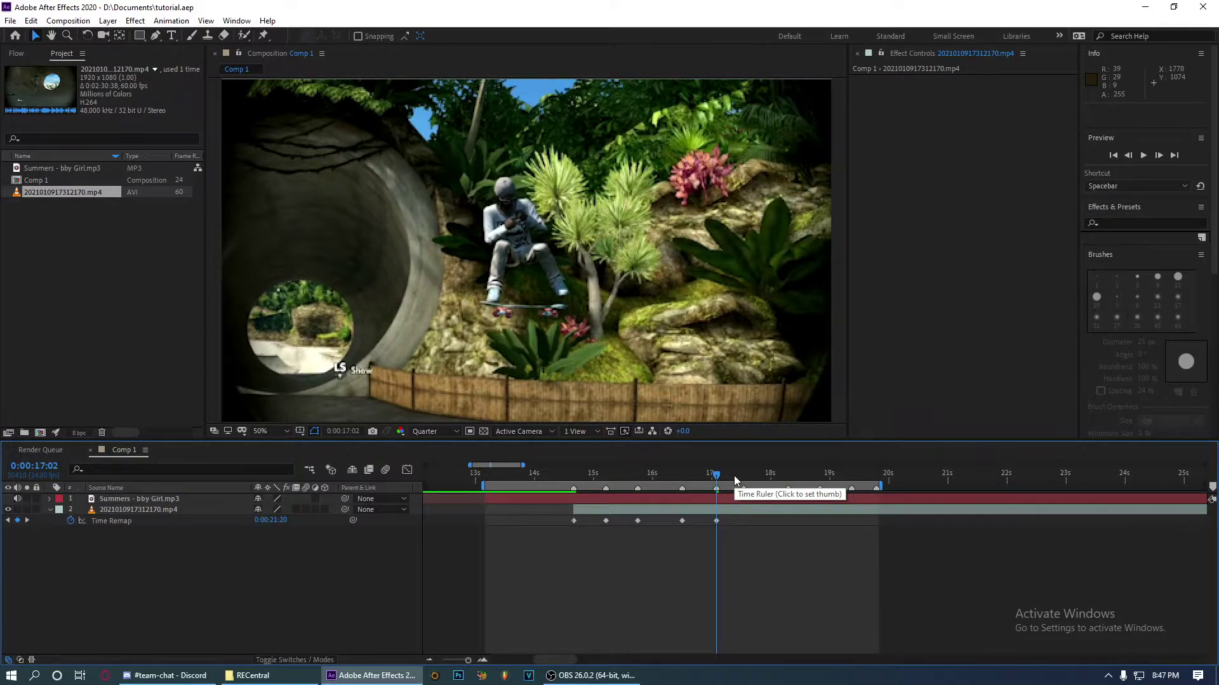
# Step the current time through the beat markers from 0:00:15:05 to 0:00:17:02 to review the remapped frames
pyautogui.moveTo(714, 479); pyautogui.dragTo(681, 481)
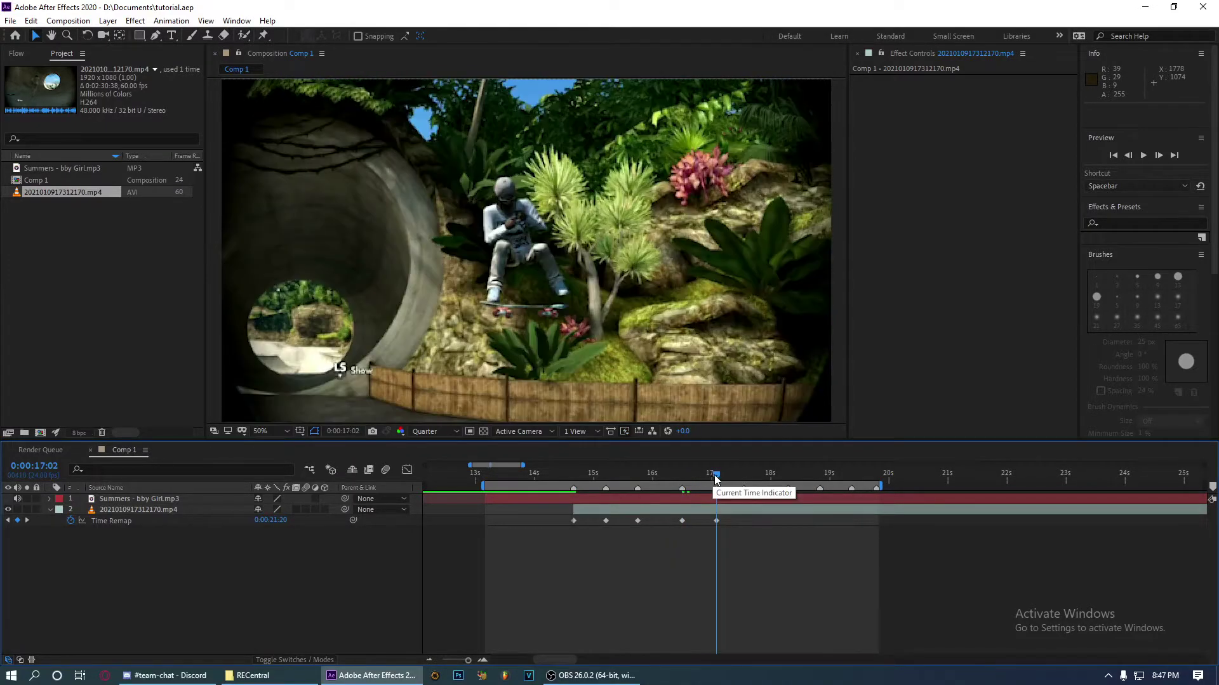
pyautogui.click(717, 474)
pyautogui.click(607, 478)
pyautogui.press('k')
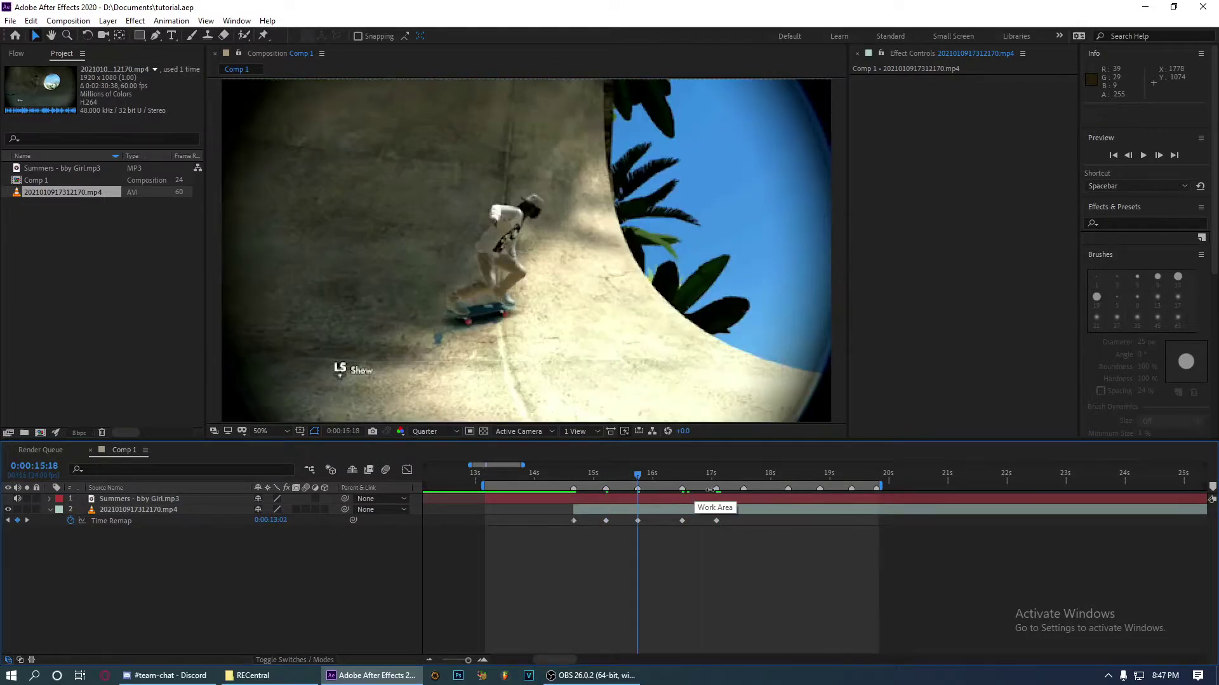
pyautogui.press('k')
pyautogui.press('k')
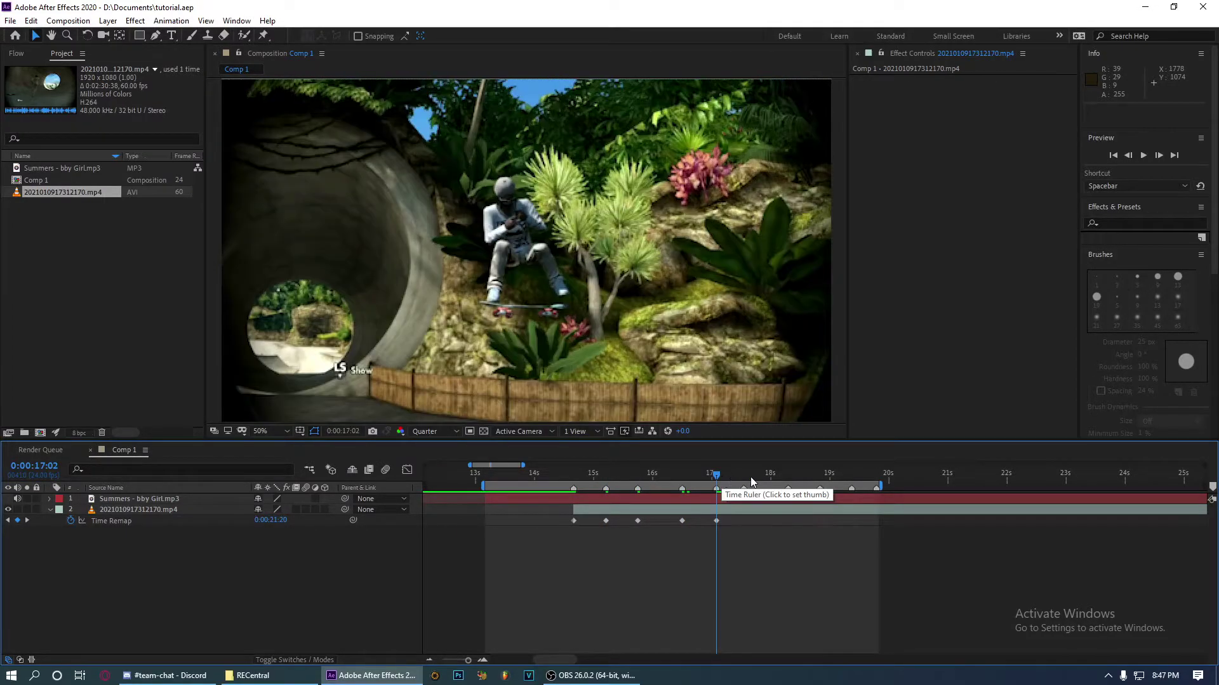
# Add a Time Remap keyframe with the value 0:00:23:23 at the sixth beat marker, 0:00:17:13
pyautogui.press('k')
pyautogui.moveTo(271, 520); pyautogui.dragTo(356, 552)
pyautogui.moveTo(274, 526); pyautogui.dragTo(299, 531)
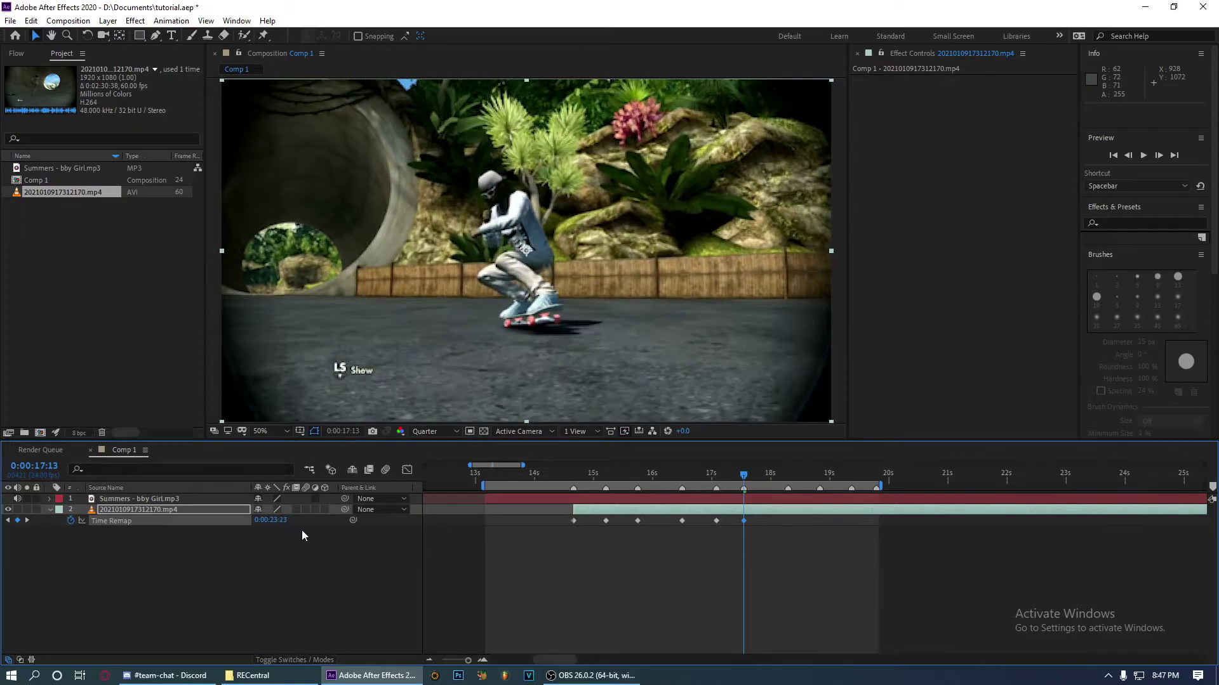
pyautogui.click(742, 576)
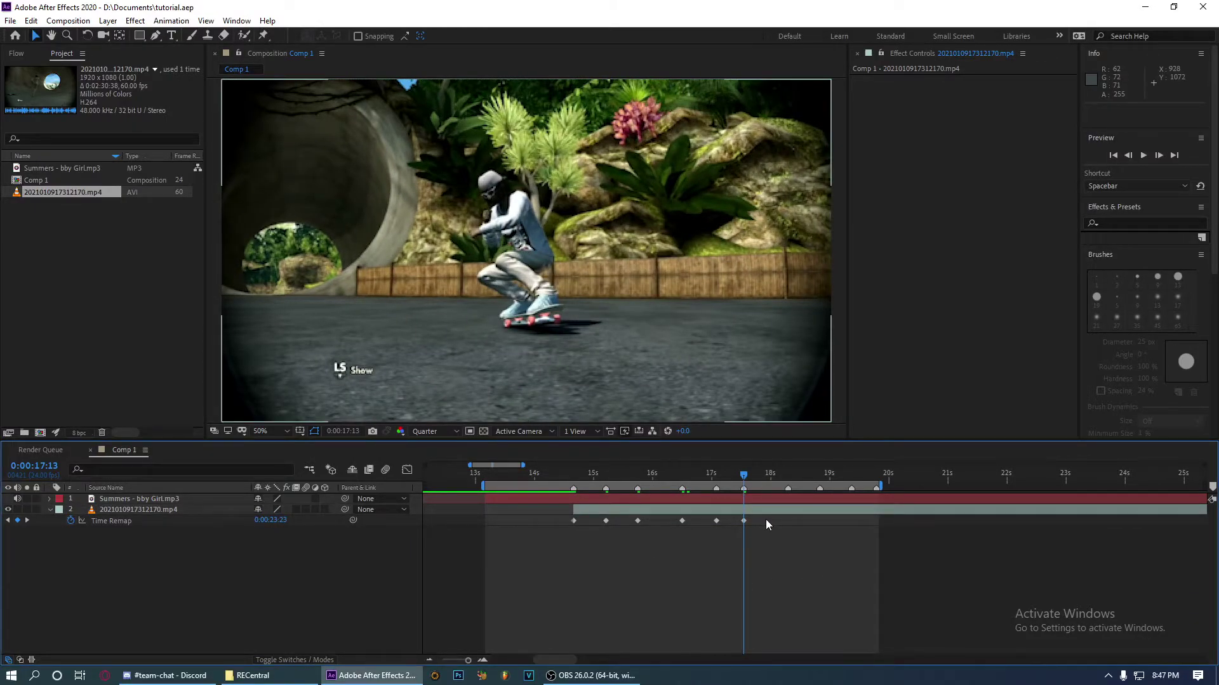
# Add a Time Remap keyframe at the seventh beat marker by advancing the remapped frame to the next trick moment
pyautogui.click(791, 470)
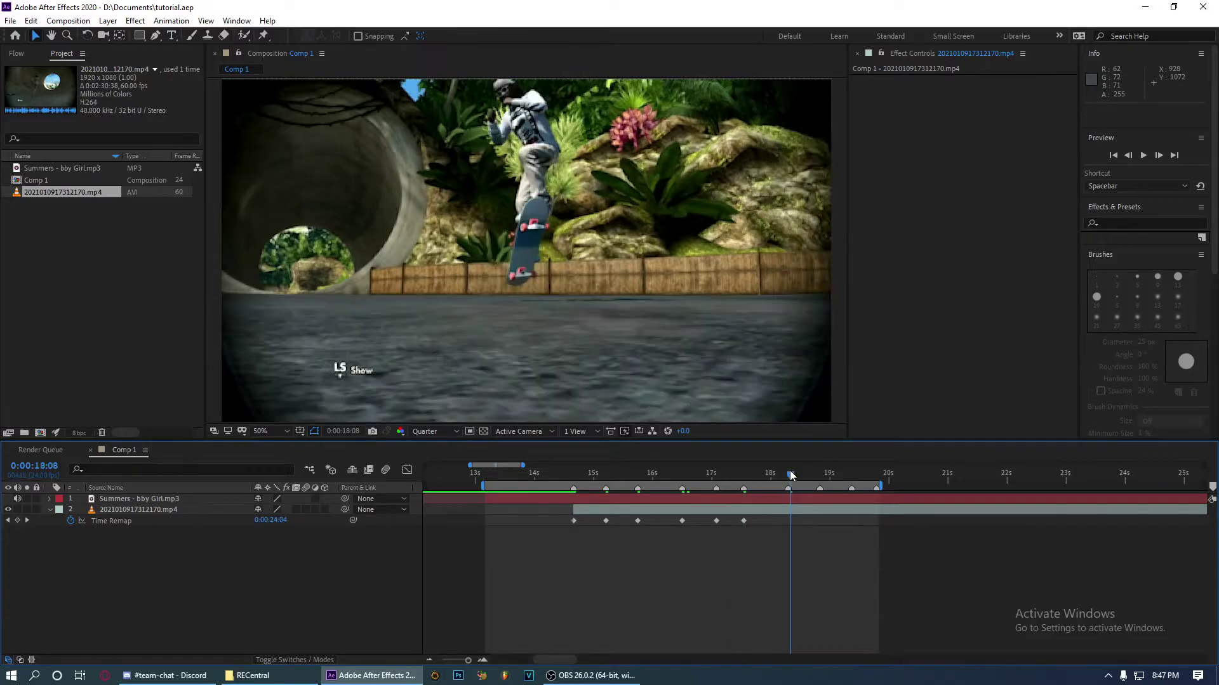
pyautogui.click(787, 471)
pyautogui.moveTo(270, 520); pyautogui.dragTo(644, 574)
pyautogui.click(799, 575)
# Add a Time Remap keyframe with the value 0:00:35:16 at the eighth beat marker, 0:00:18:20
pyautogui.moveTo(814, 473); pyautogui.dragTo(820, 473)
pyautogui.press('space')
pyautogui.moveTo(270, 520); pyautogui.dragTo(521, 551)
pyautogui.click(802, 575)
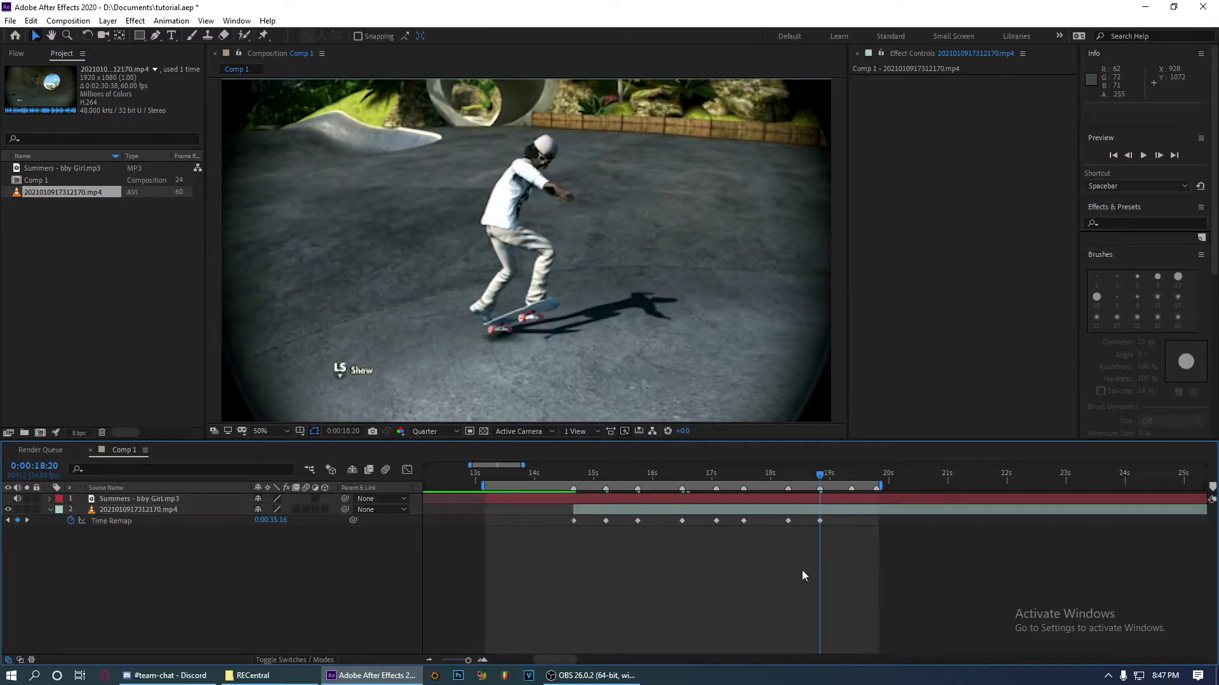
# Add Time Remap keyframes with the values 0:00:39:30 at the ninth beat marker and 0:00:42:27 at the tenth, 0:00:19:19
pyautogui.click(851, 478)
pyautogui.moveTo(270, 520); pyautogui.dragTo(467, 536)
pyautogui.hotkey('shift', 'pagedown')
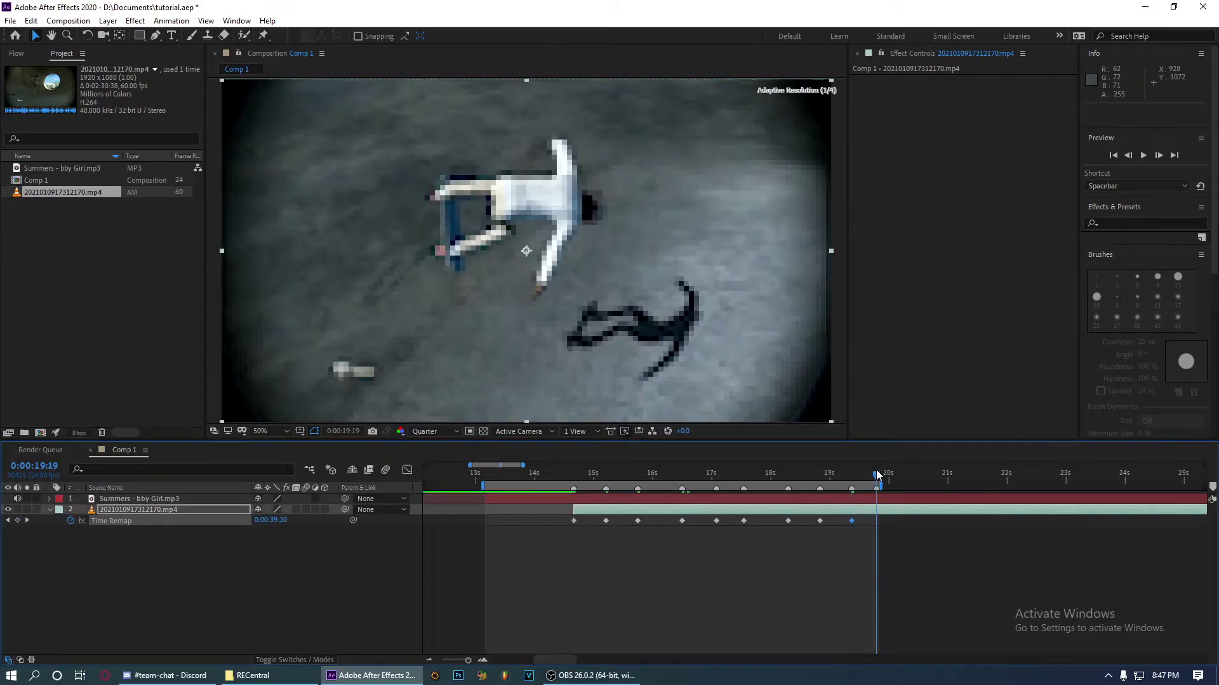
pyautogui.moveTo(264, 520); pyautogui.dragTo(395, 548)
# Extend the work area end to about 20.5 seconds, split the video layer at 0:00:19:19 and delete the part after the split
pyautogui.moveTo(880, 486); pyautogui.dragTo(917, 486)
pyautogui.hotkey('alt', ']')
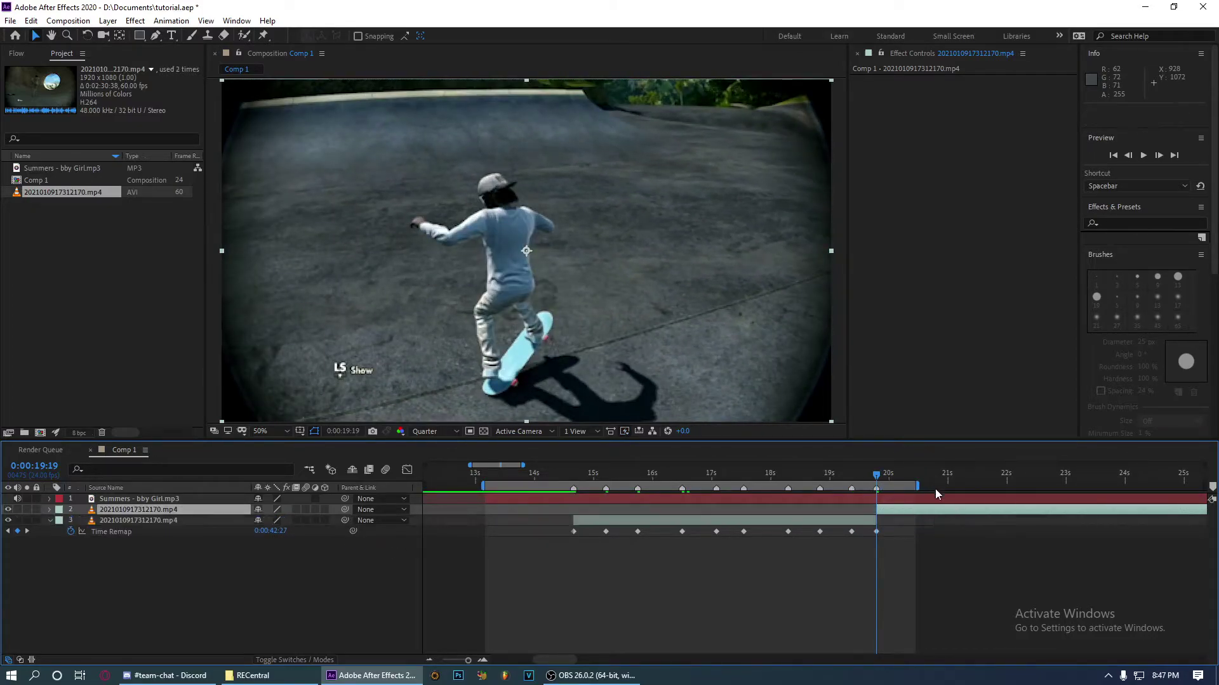
pyautogui.click(925, 523)
pyautogui.moveTo(886, 532); pyautogui.dragTo(412, 511)
pyautogui.click(685, 546)
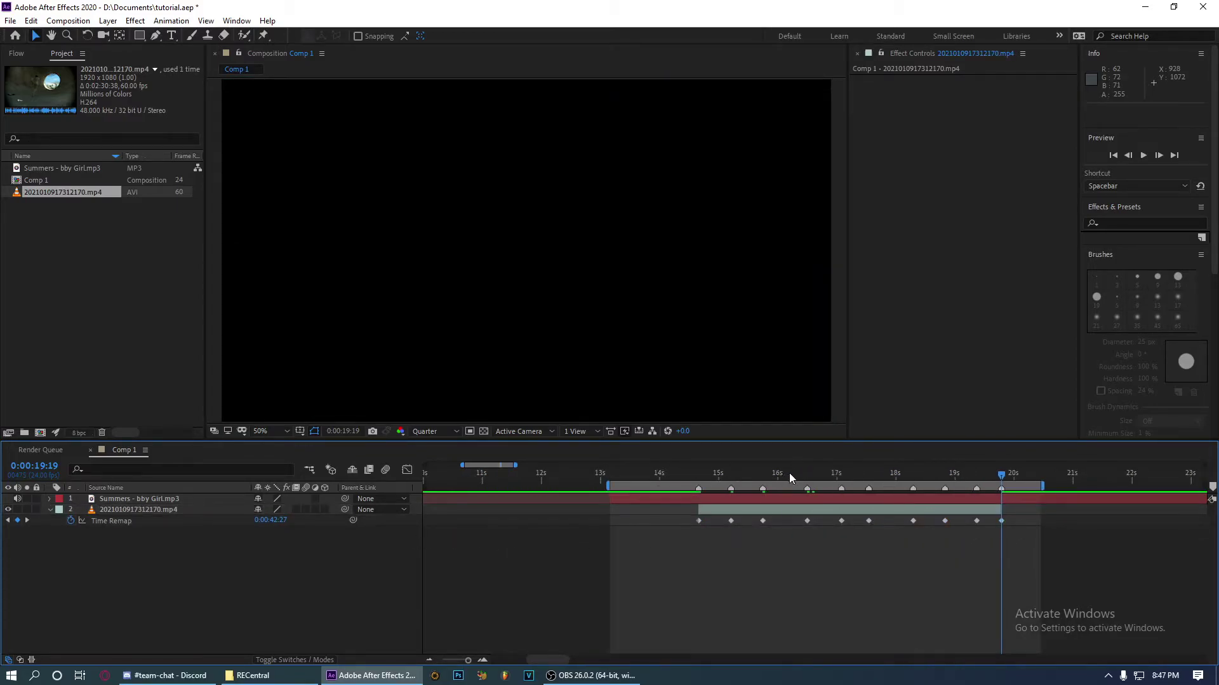
# Apply Easy Ease to all the Time Remap keyframes of the video layer and save the project
pyautogui.click(815, 475)
pyautogui.moveTo(852, 474); pyautogui.dragTo(970, 469)
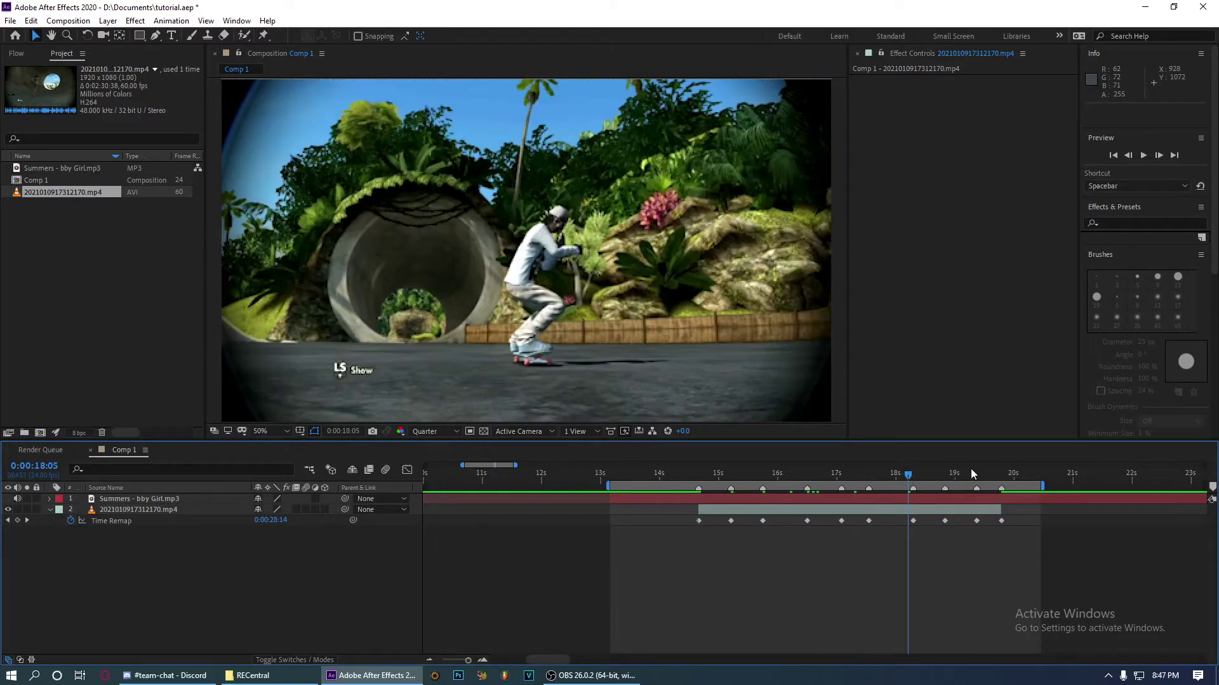
pyautogui.moveTo(534, 660); pyautogui.dragTo(551, 661)
pyautogui.scroll(-2, 551, 630)
pyautogui.moveTo(654, 517); pyautogui.dragTo(470, 540)
pyautogui.press('F9')
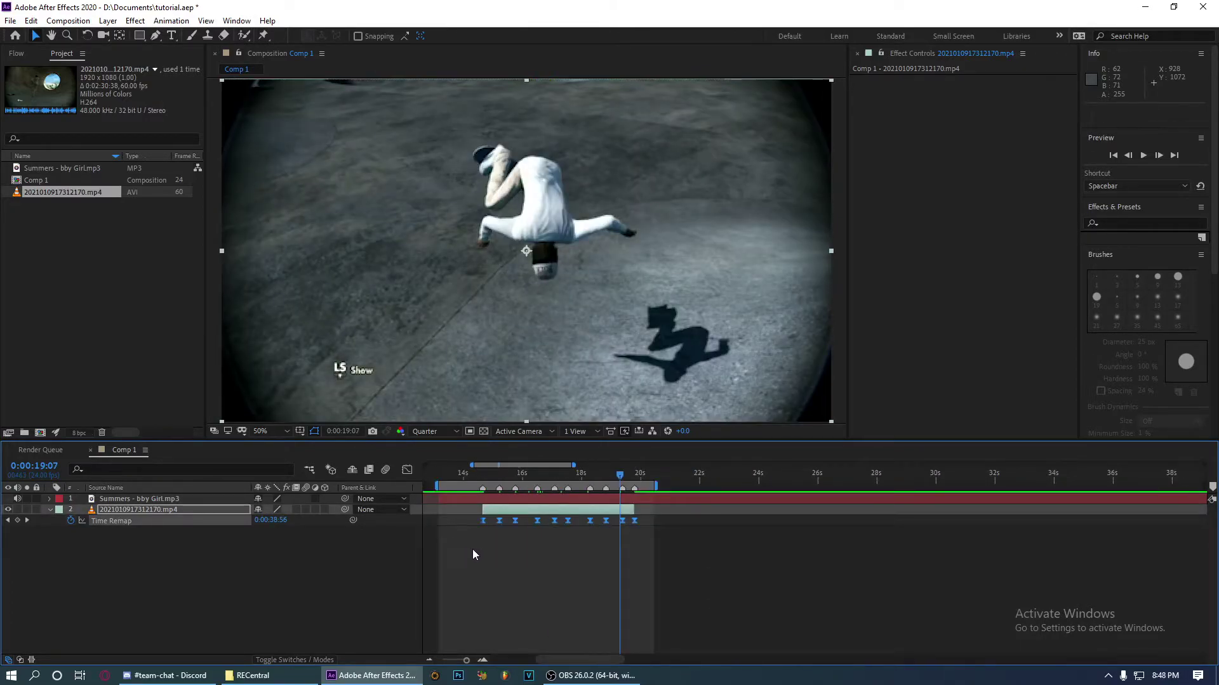
pyautogui.click(551, 558)
pyautogui.click(536, 474)
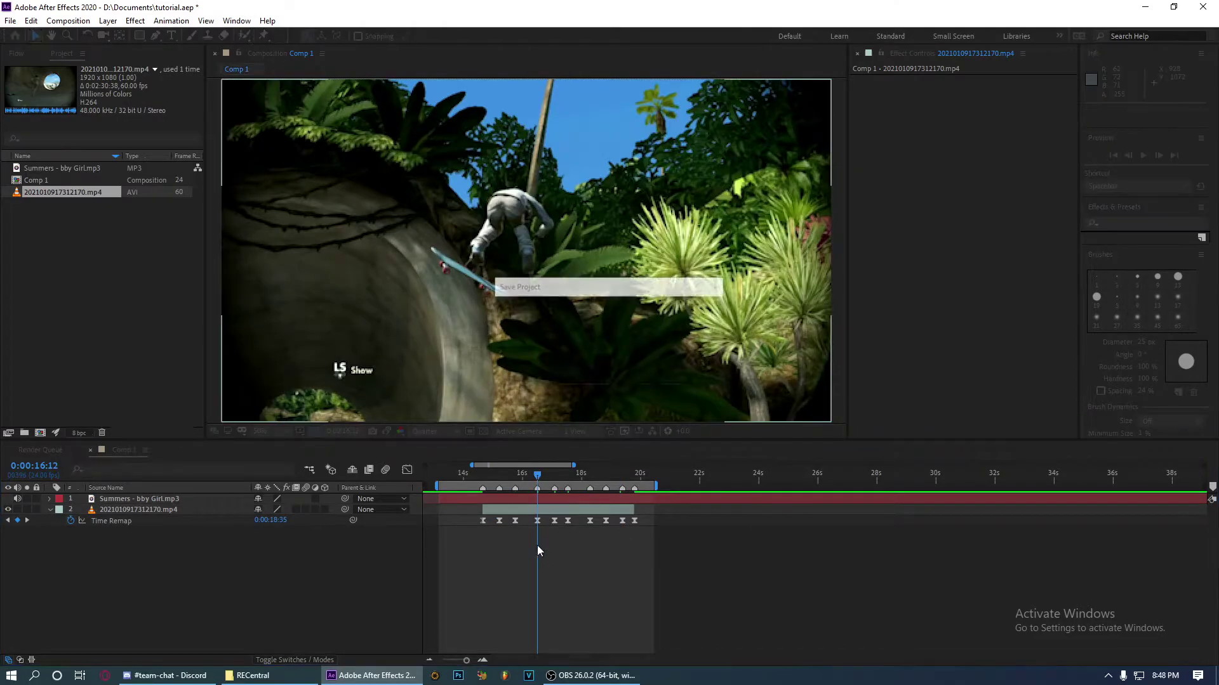
# Select all Time Remap keyframes and view the Flow preset curve 0.20, 0.52, 0.78, 0.36 without applying it, dismissing the update notice
pyautogui.click(111, 521)
pyautogui.click(18, 54)
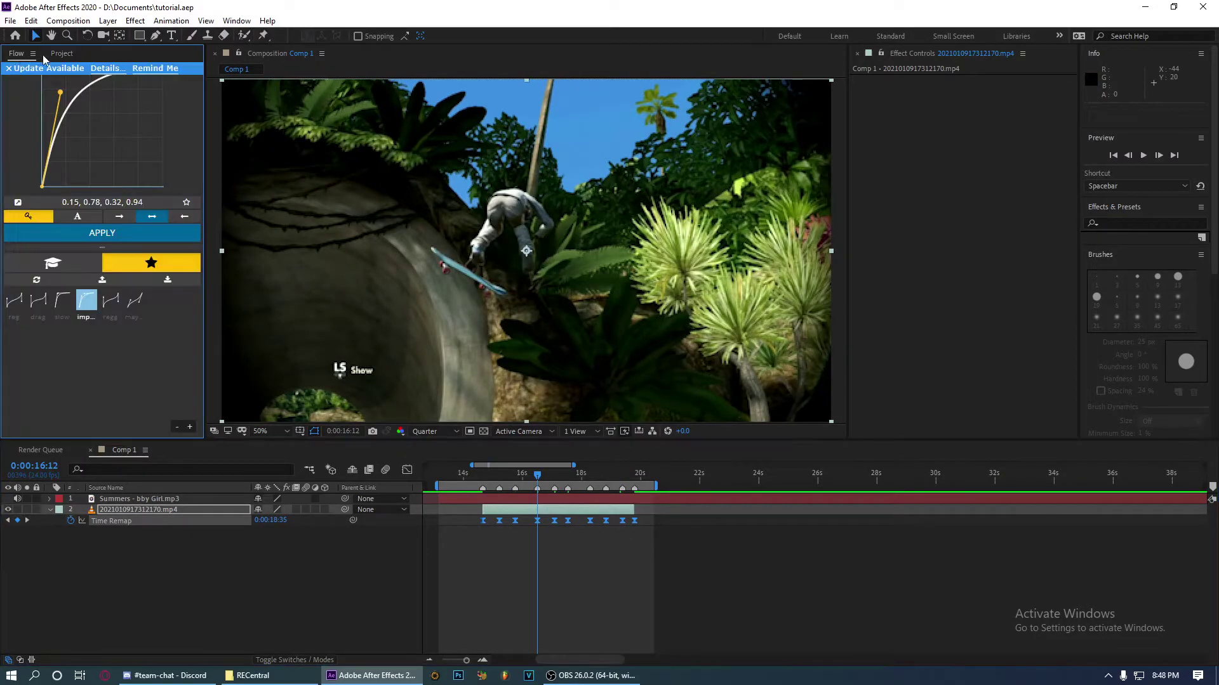
pyautogui.click(134, 299)
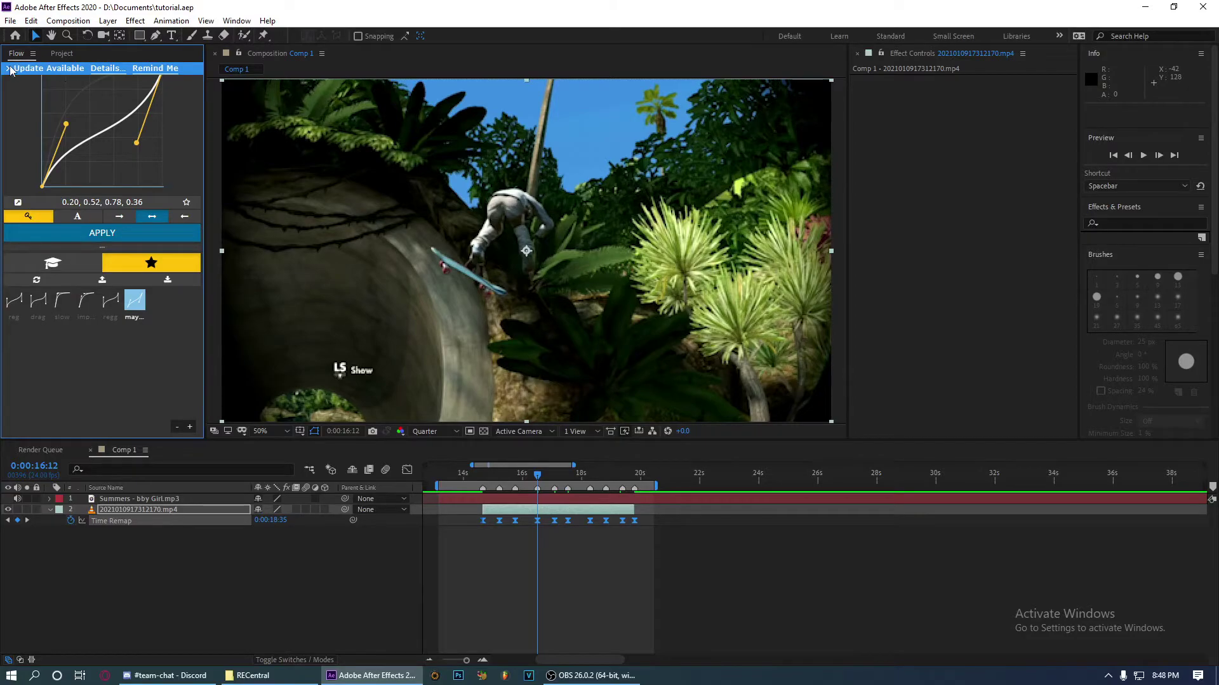
pyautogui.click(10, 68)
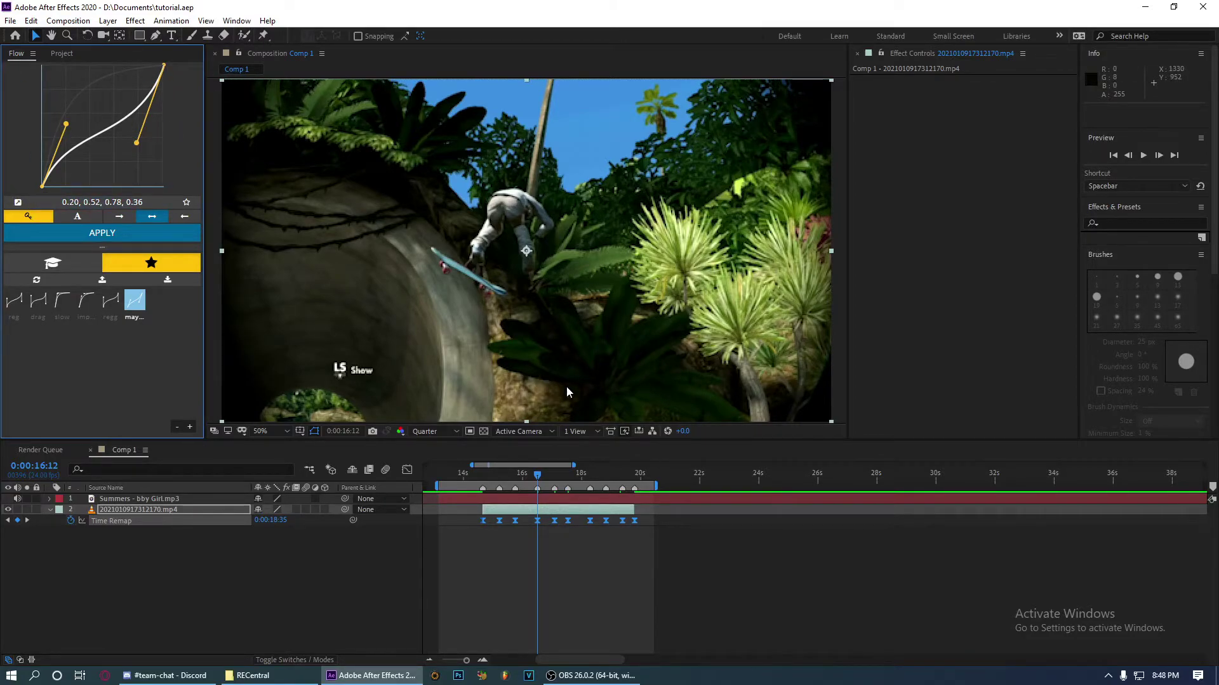
pyautogui.click(62, 54)
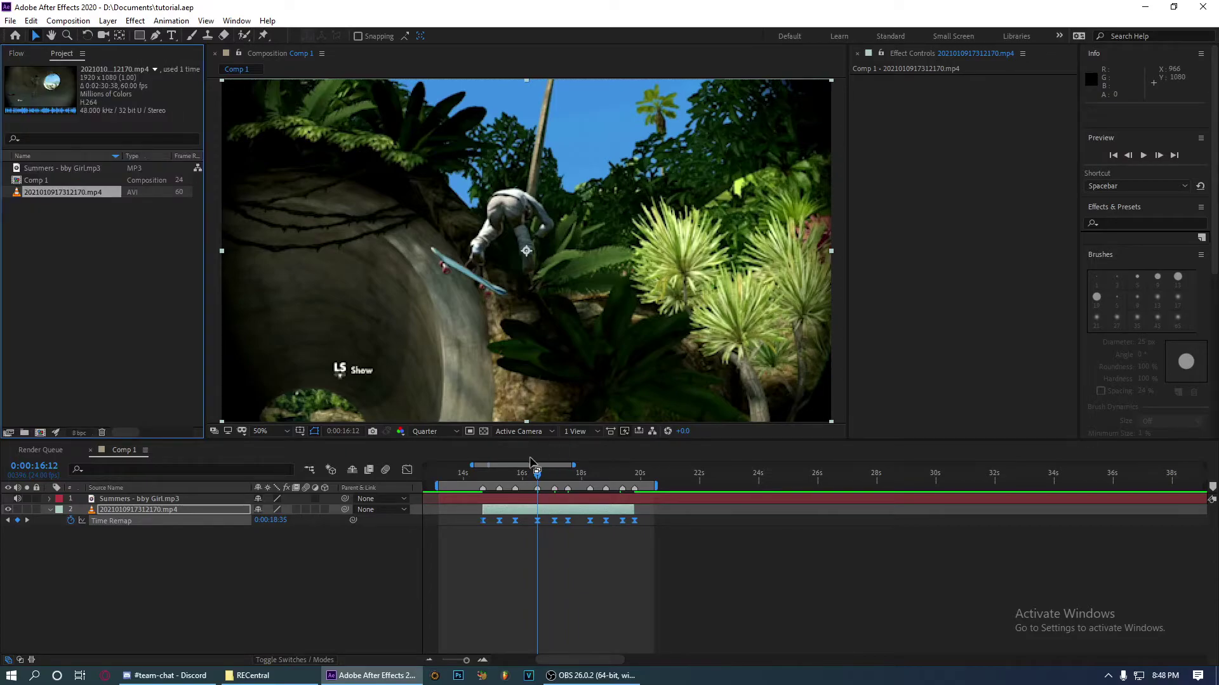
pyautogui.click(538, 513)
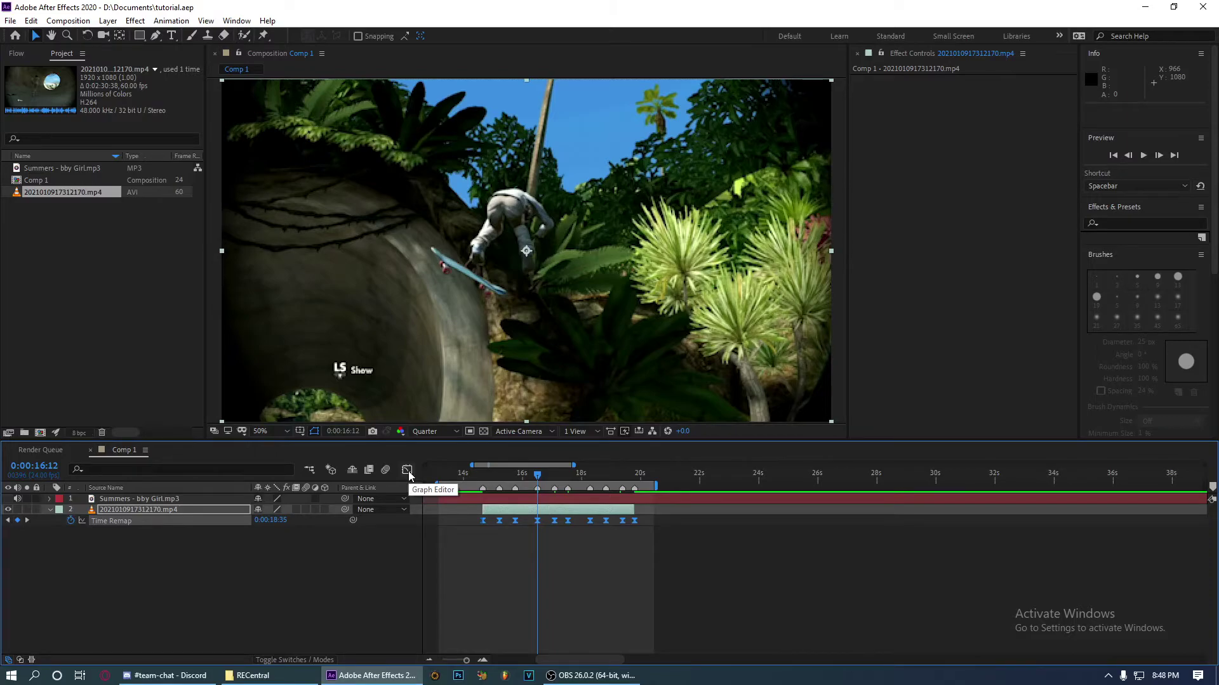
# Display the Time Remap curve in the Graph Editor, fit it to the view and deselect the keyframes
pyautogui.click(407, 471)
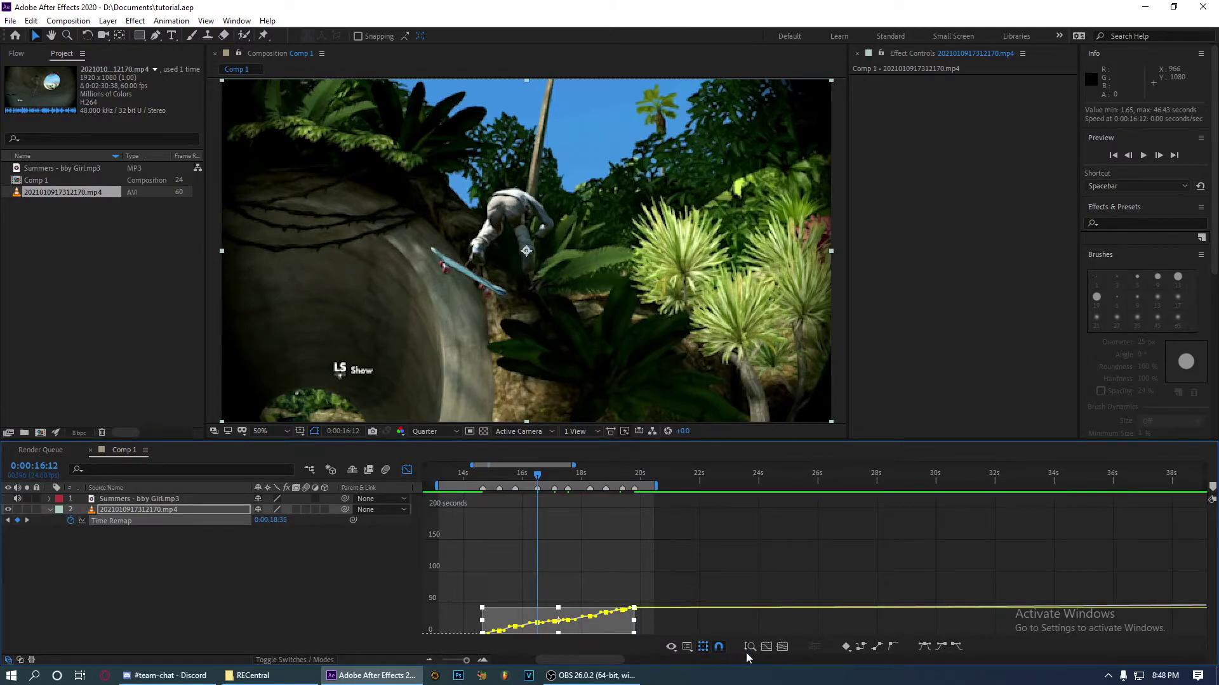
pyautogui.click(781, 647)
pyautogui.moveTo(656, 660); pyautogui.dragTo(608, 660)
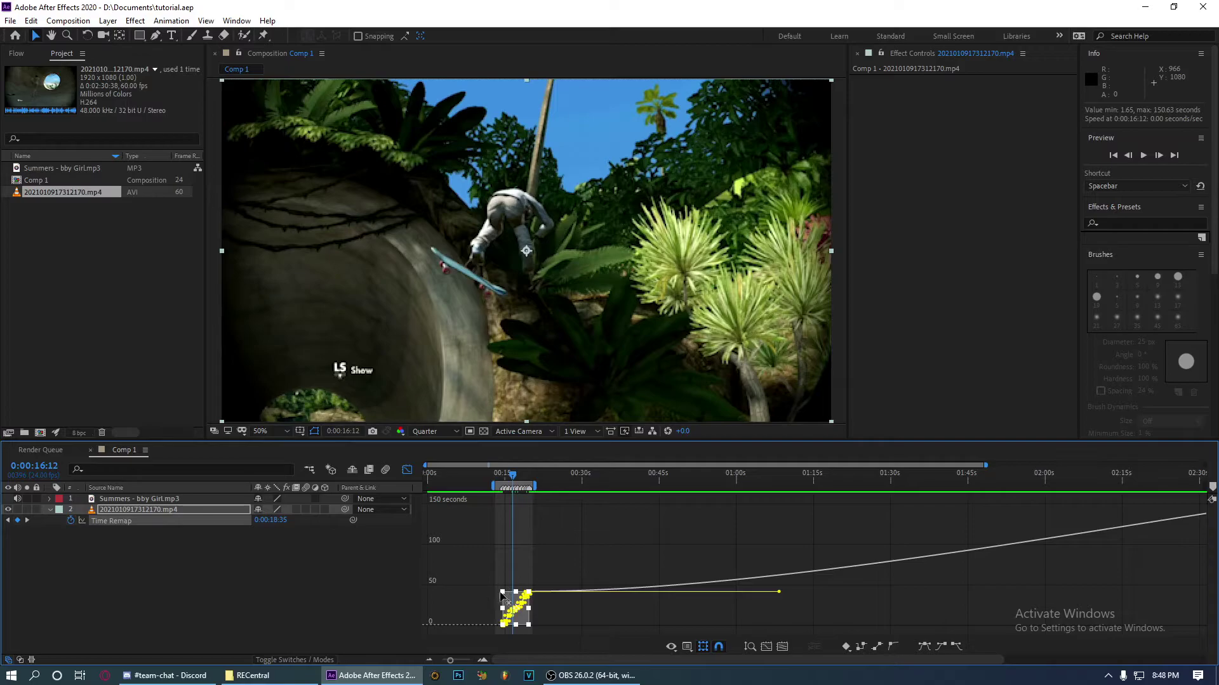
pyautogui.scroll(5, 505, 597)
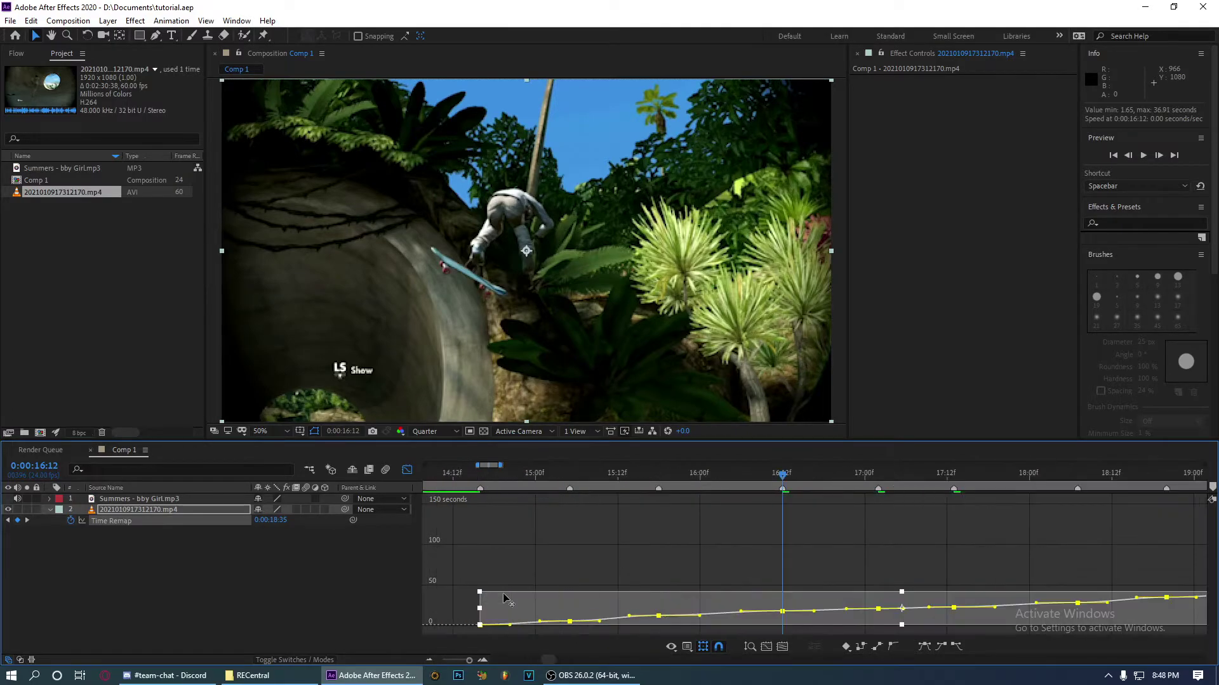
pyautogui.scroll(-2, 463, 620)
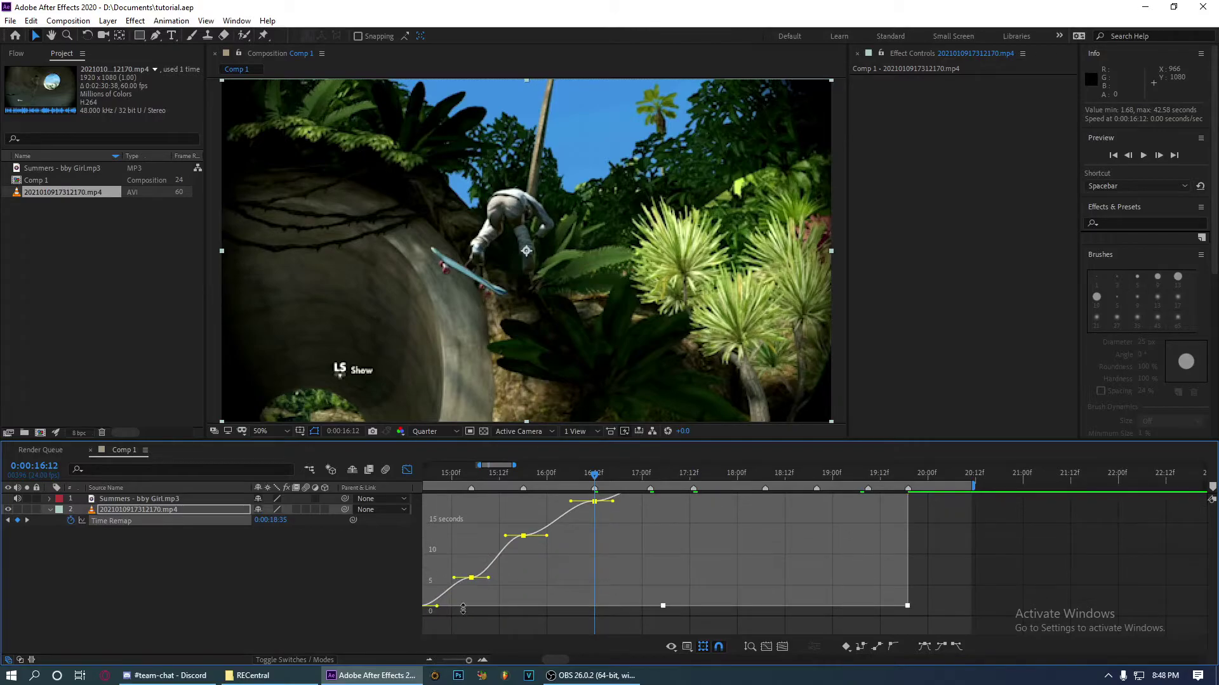
pyautogui.click(646, 631)
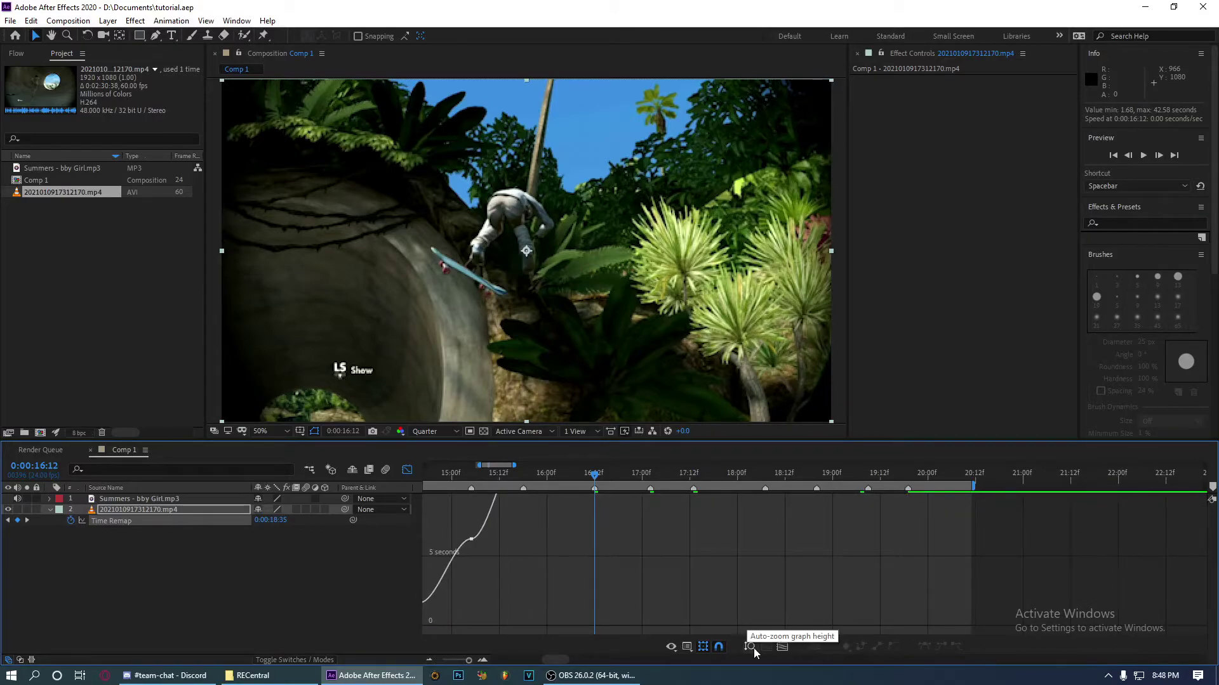
# Move the current time to the first Time Remap keyframe at 0:00:14:16 and maximize the Timeline around the first curve segment
pyautogui.hscroll(-3, 698, 571)
pyautogui.click(581, 479)
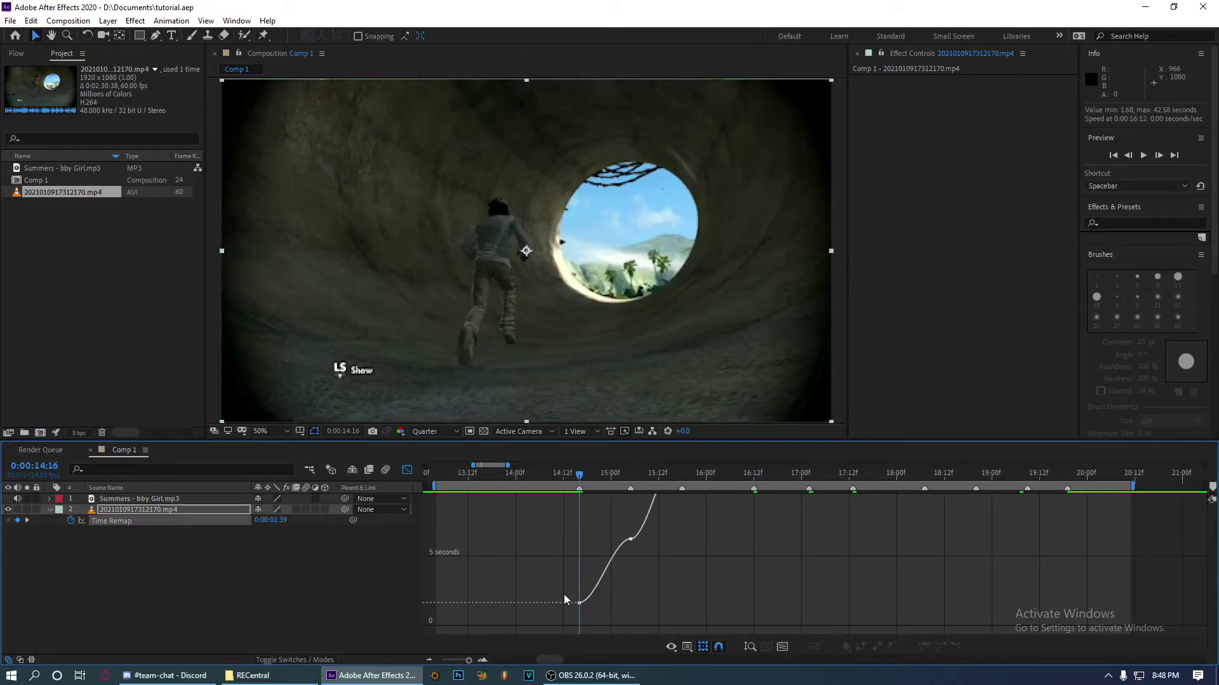
pyautogui.press('`')
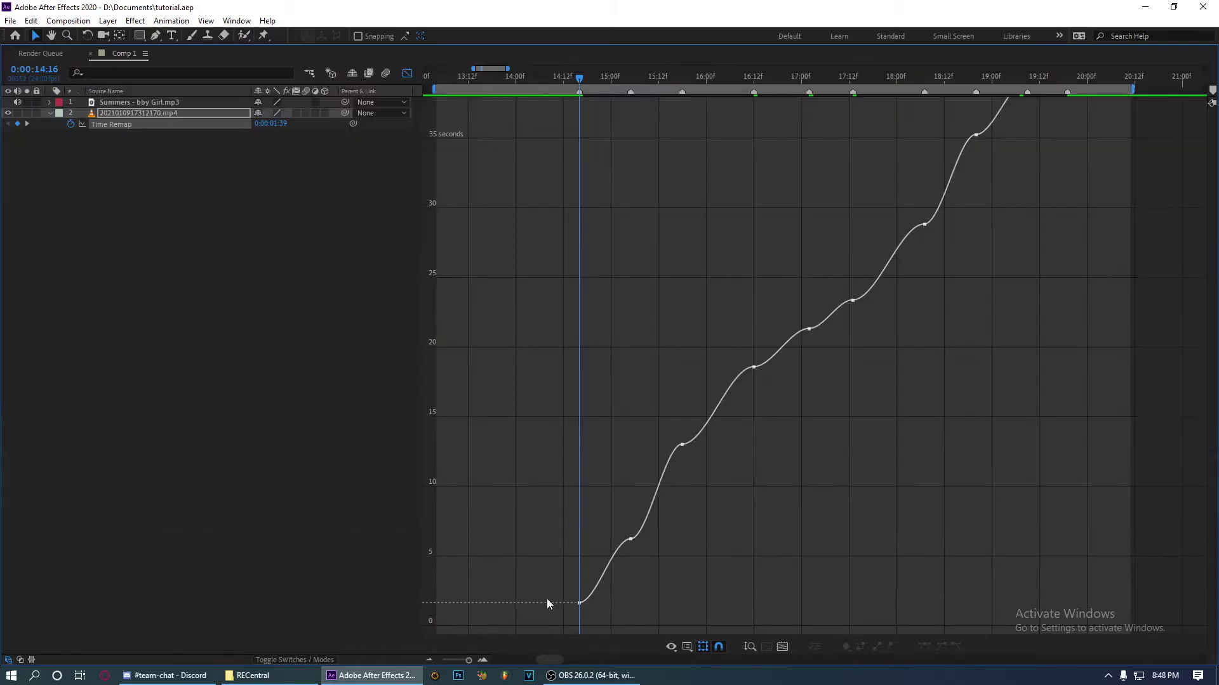
pyautogui.scroll(5, 605, 409)
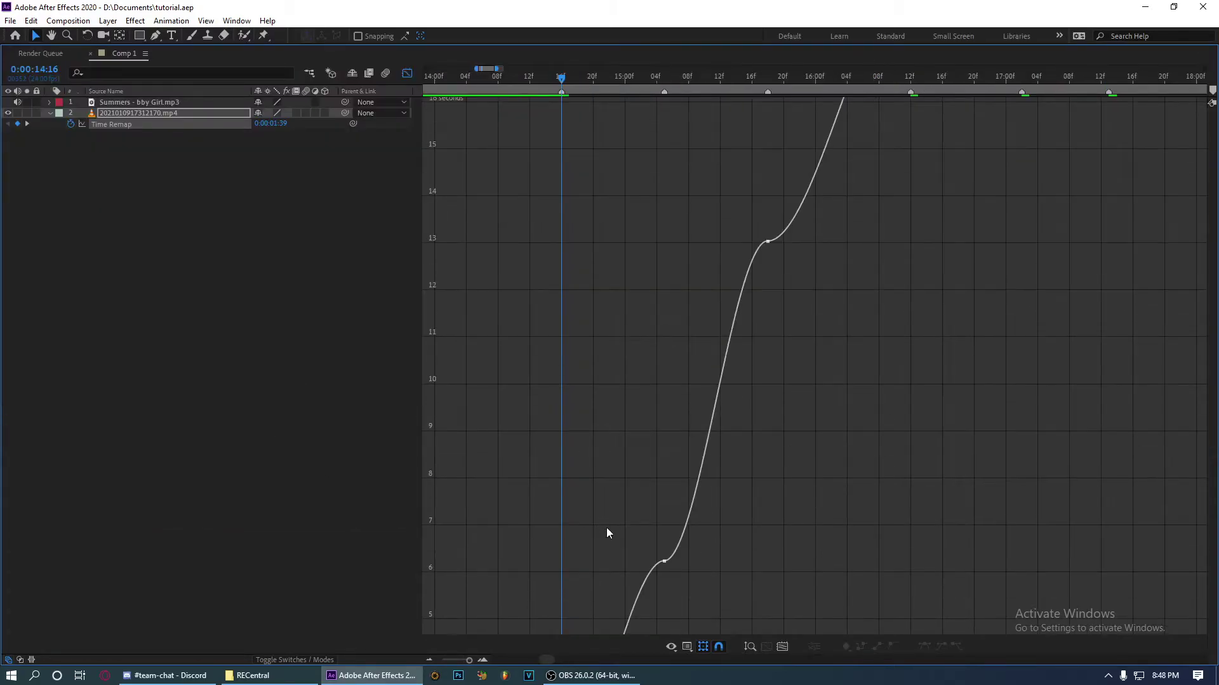
pyautogui.scroll(5, 587, 546)
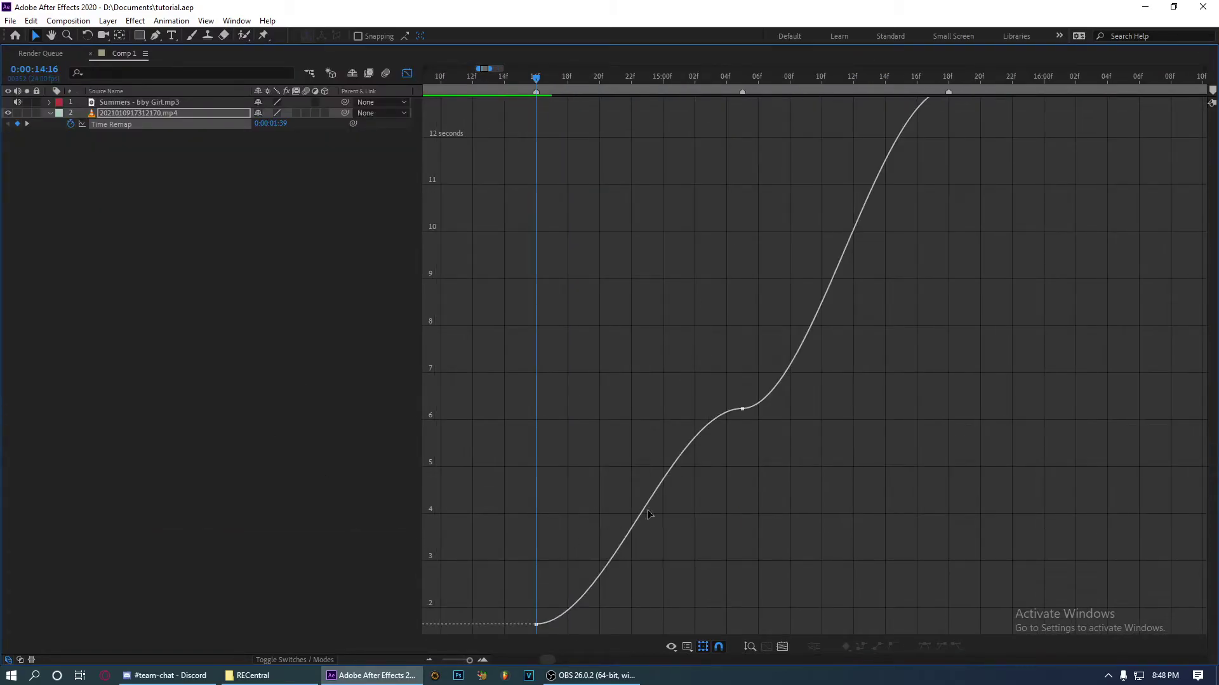
pyautogui.scroll(3, 622, 554)
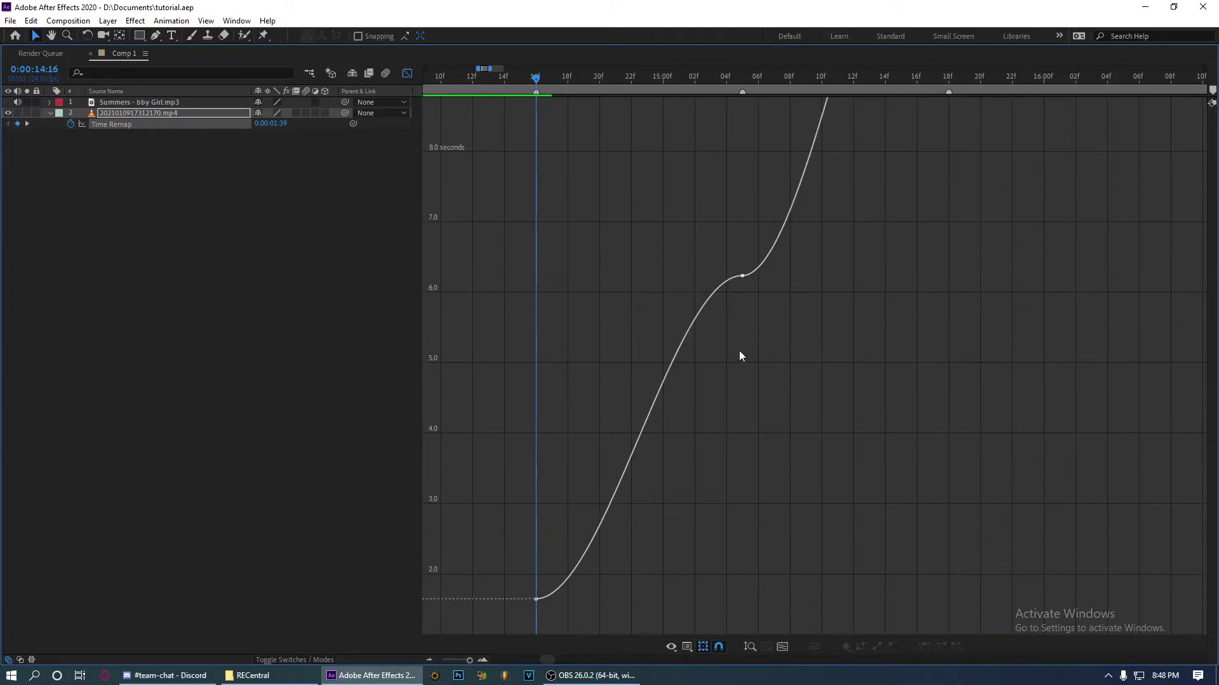
# Reshape the first curve segment by pulling the first keyframe's outgoing handle steeply up and the second keyframe's incoming handle steeply down
pyautogui.click(742, 275)
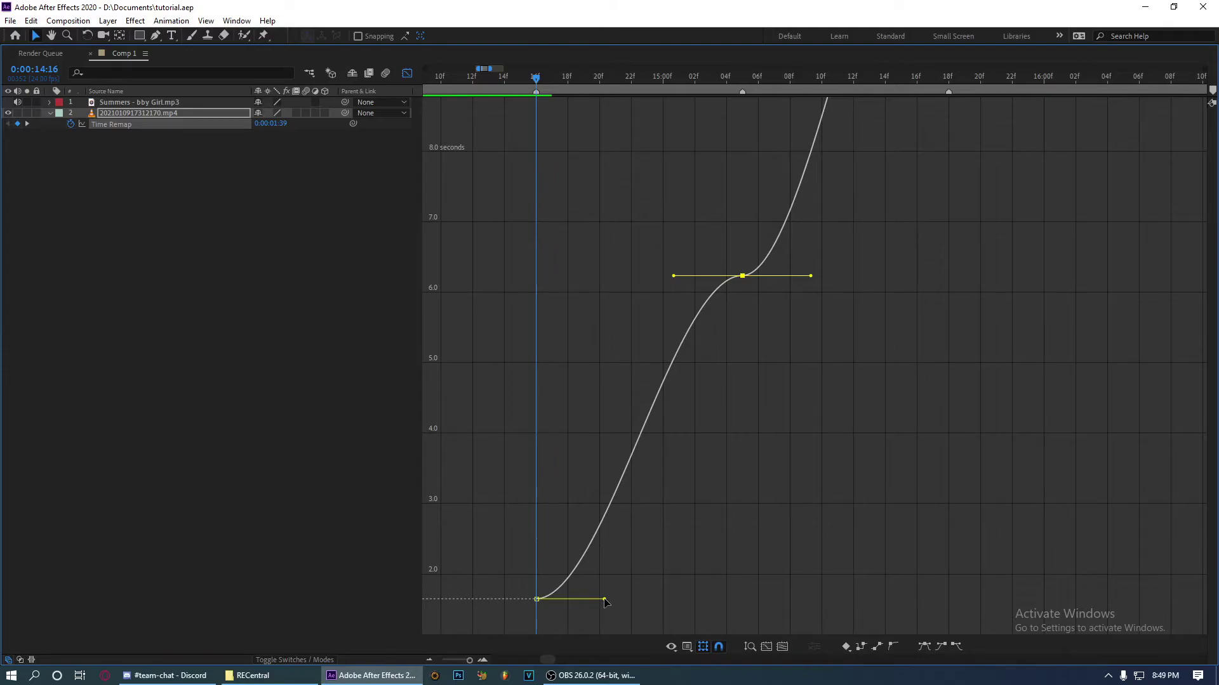
pyautogui.moveTo(603, 599); pyautogui.dragTo(477, 390)
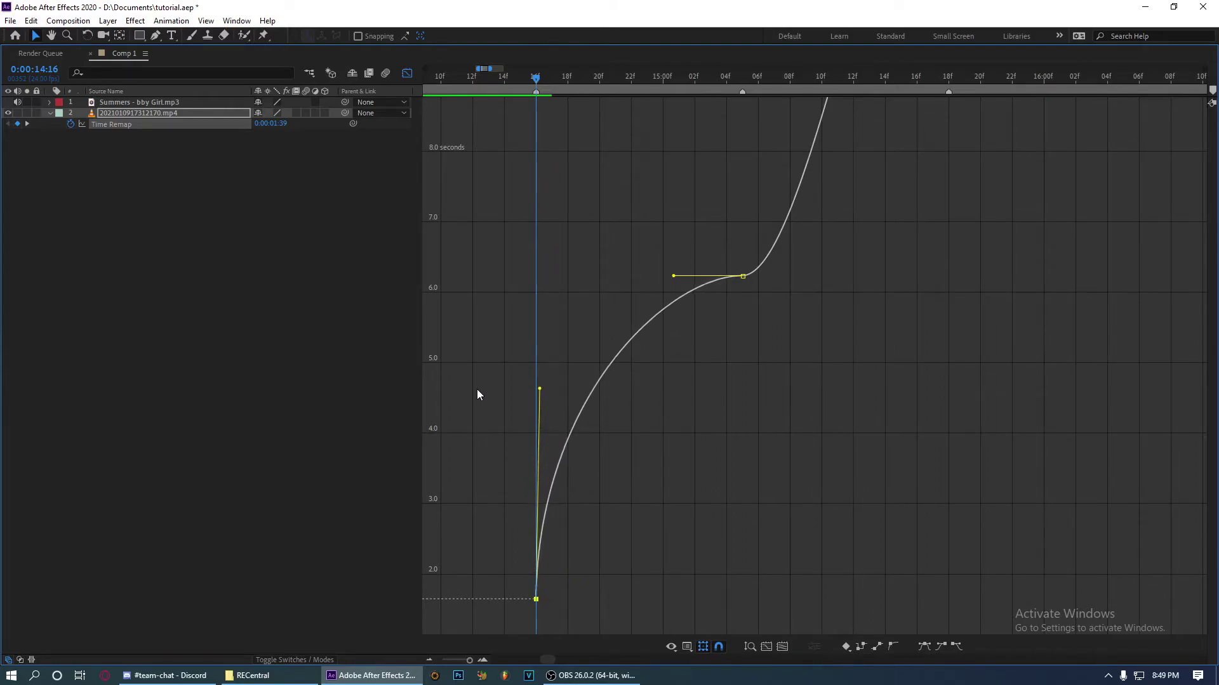
pyautogui.moveTo(674, 276); pyautogui.dragTo(844, 511)
pyautogui.click(592, 567)
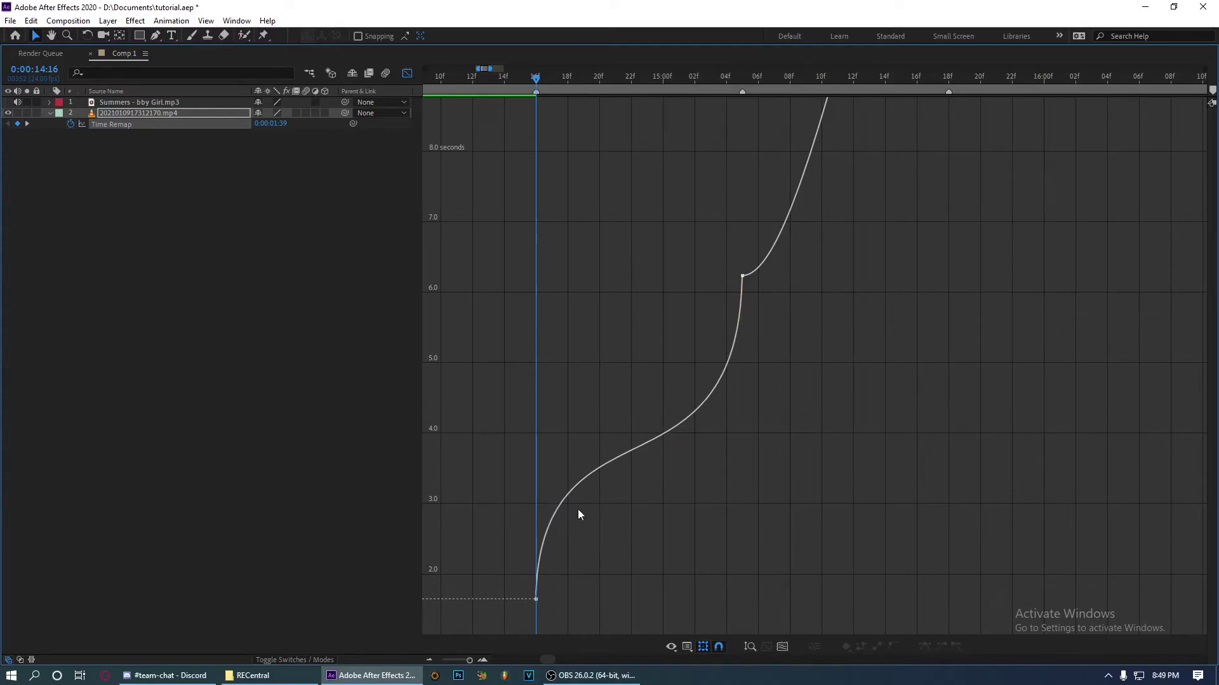
# Shorten the second keyframe's incoming handle slightly and tilt the first keyframe's outgoing handle a little forward in time
pyautogui.click(646, 442)
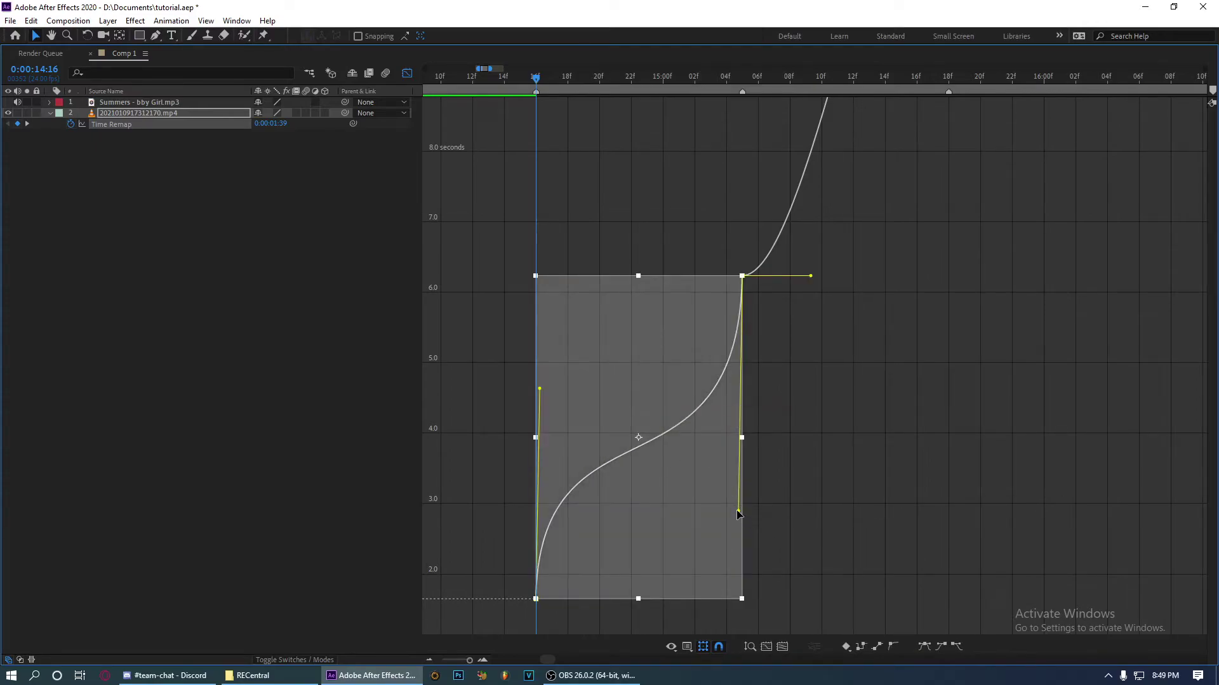
pyautogui.moveTo(738, 511); pyautogui.dragTo(748, 487)
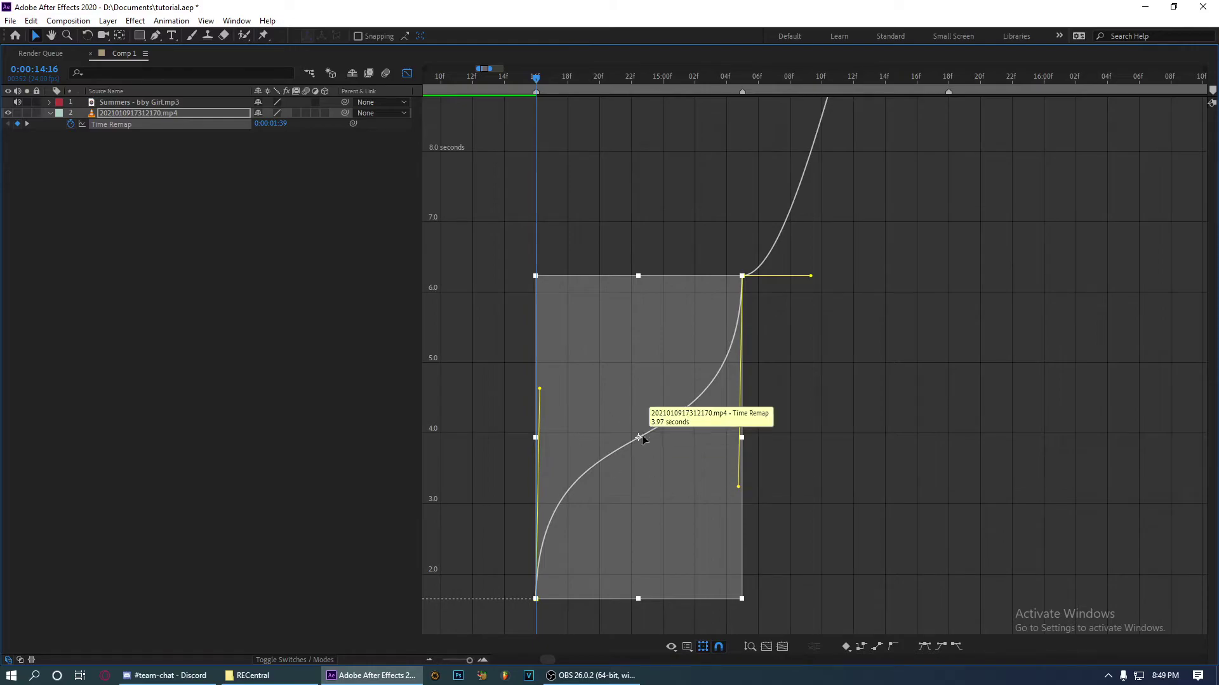
pyautogui.click(863, 408)
pyautogui.click(639, 441)
pyautogui.moveTo(538, 390)
pyautogui.mouseDown()
pyautogui.moveTo(538, 410)
pyautogui.moveTo(548, 385)
pyautogui.mouseUp()
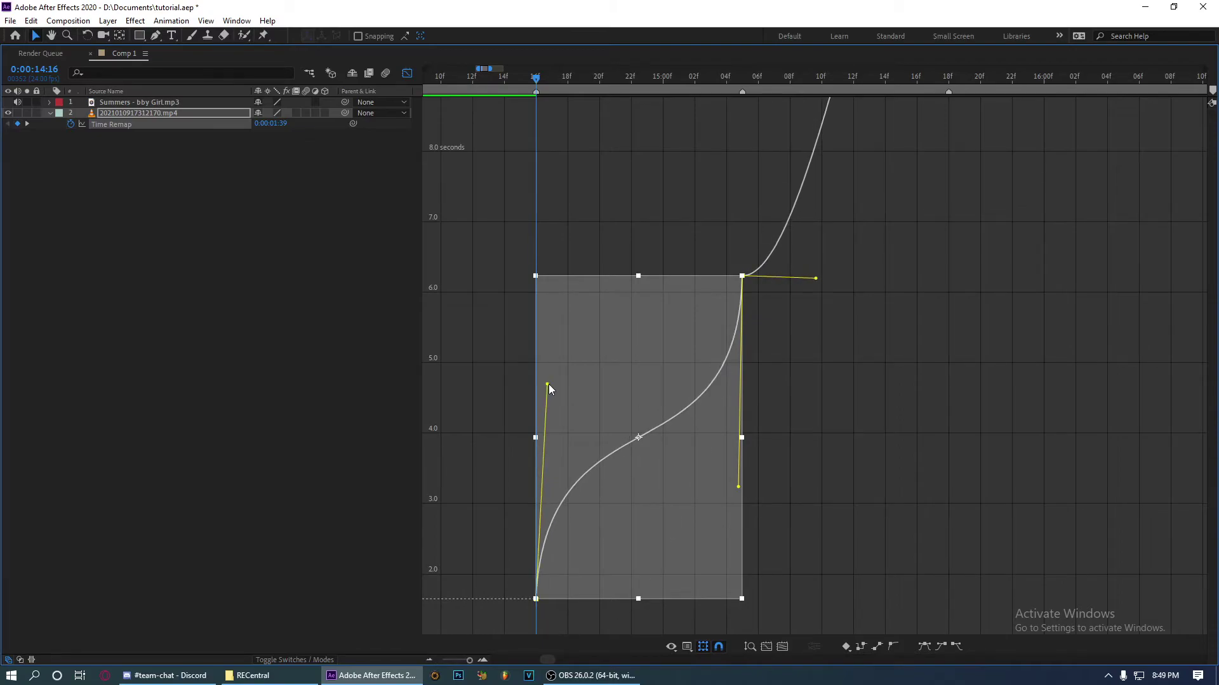
# Soften both ends of the first curve segment by tilting its two handles inward, away from vertical
pyautogui.click(550, 596)
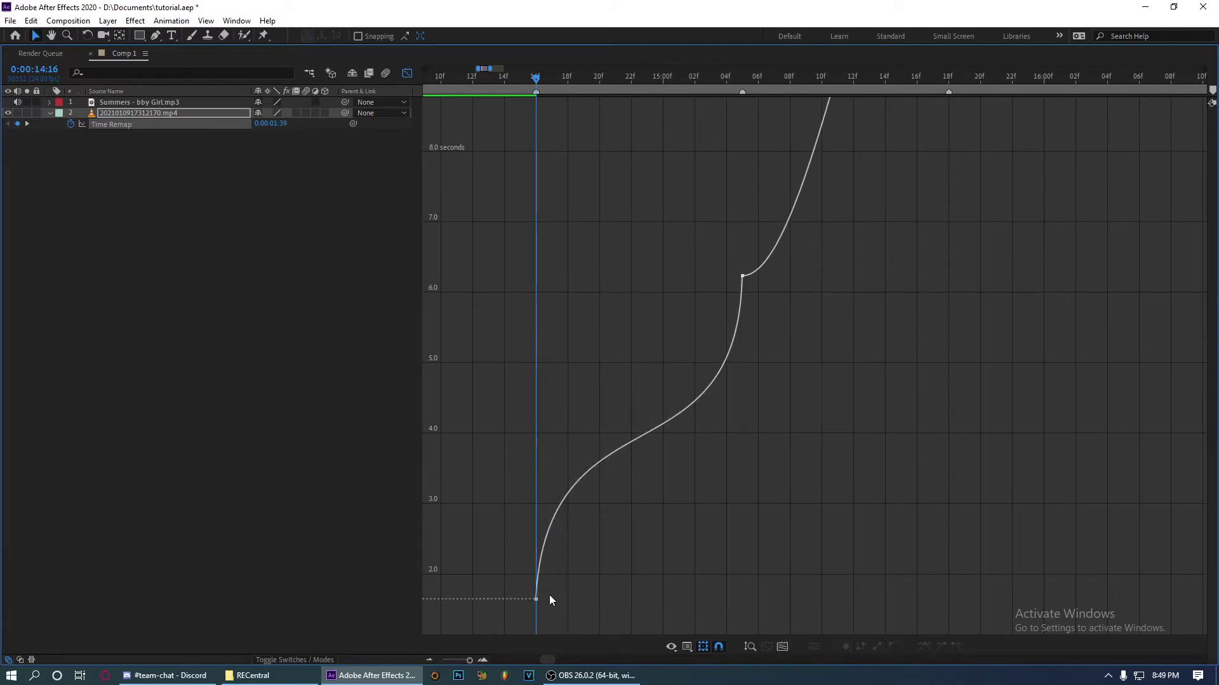
pyautogui.click(536, 598)
pyautogui.click(660, 406)
pyautogui.moveTo(668, 486); pyautogui.dragTo(695, 504)
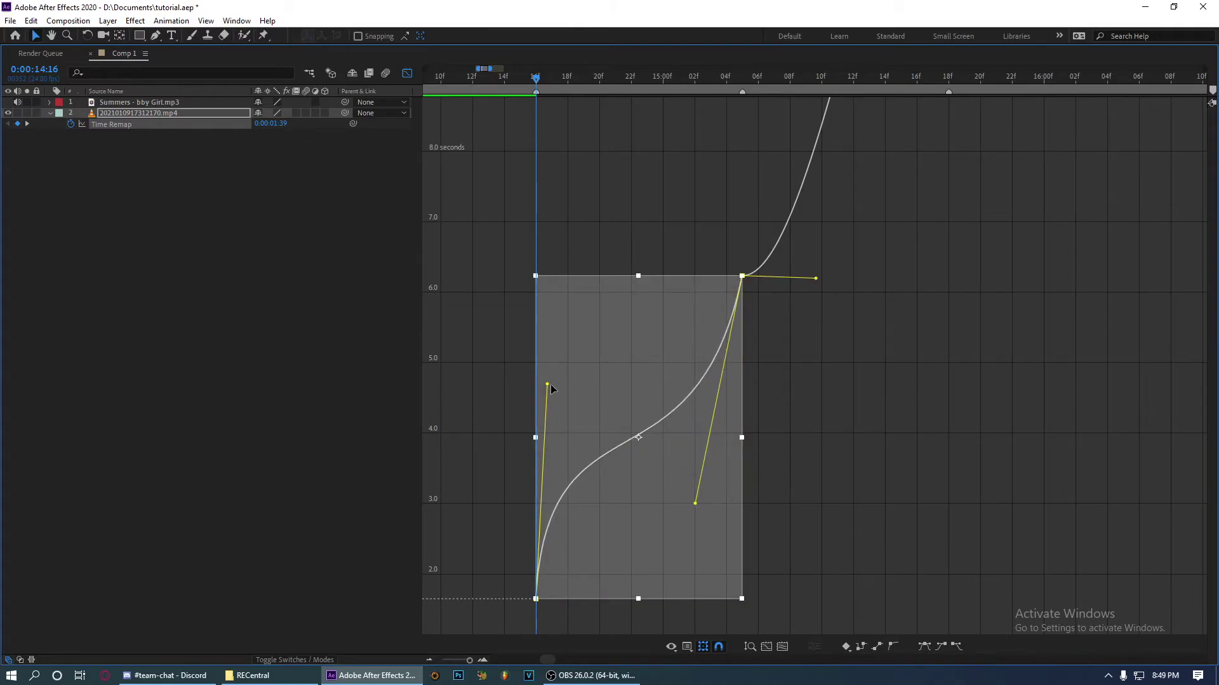
pyautogui.moveTo(547, 387); pyautogui.dragTo(568, 385)
pyautogui.moveTo(695, 503); pyautogui.dragTo(705, 505)
pyautogui.moveTo(568, 384)
pyautogui.mouseDown()
pyautogui.moveTo(596, 389)
pyautogui.moveTo(572, 372)
pyautogui.mouseUp()
pyautogui.click(848, 453)
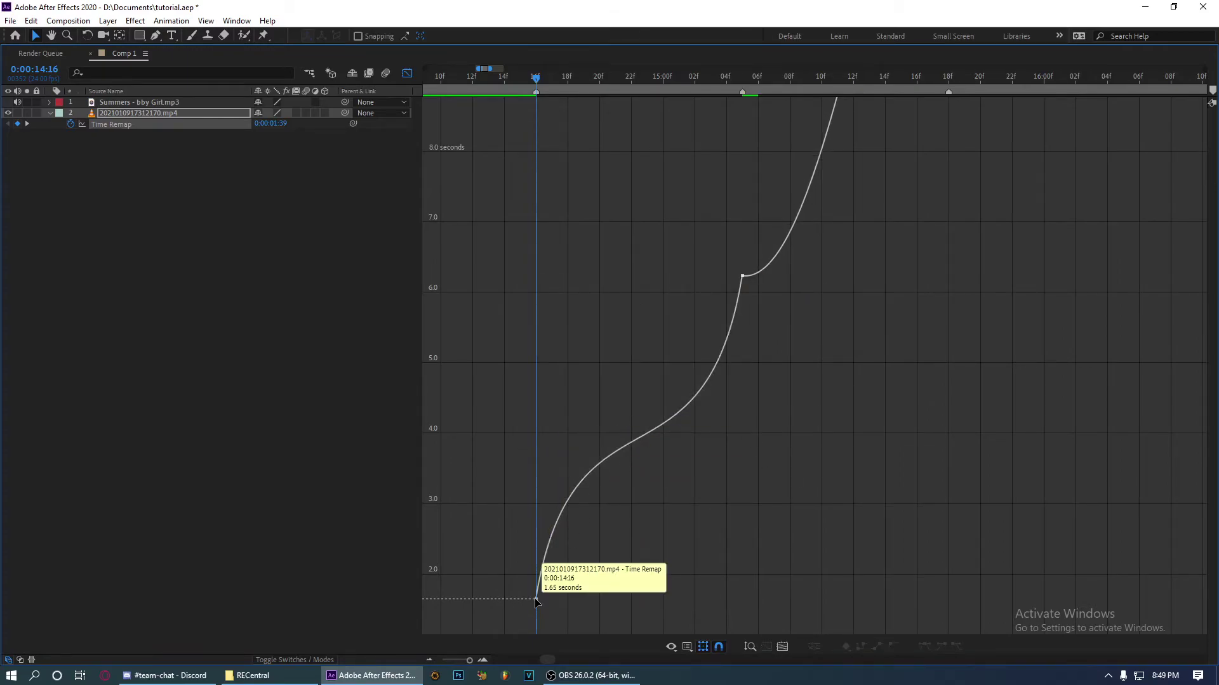
# Make both handles of the first curve segment nearly vertical for a fast start, slow middle and fast end
pyautogui.click(540, 568)
pyautogui.moveTo(572, 372); pyautogui.dragTo(520, 377)
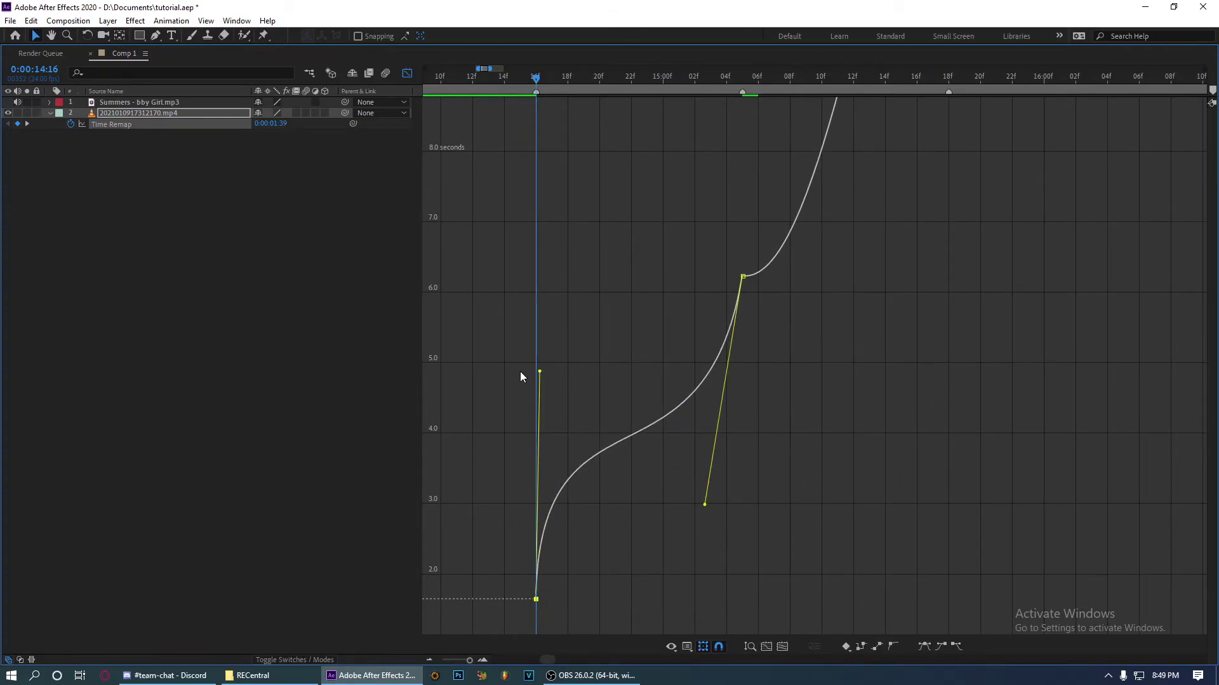
pyautogui.click(656, 425)
pyautogui.moveTo(705, 504); pyautogui.dragTo(738, 503)
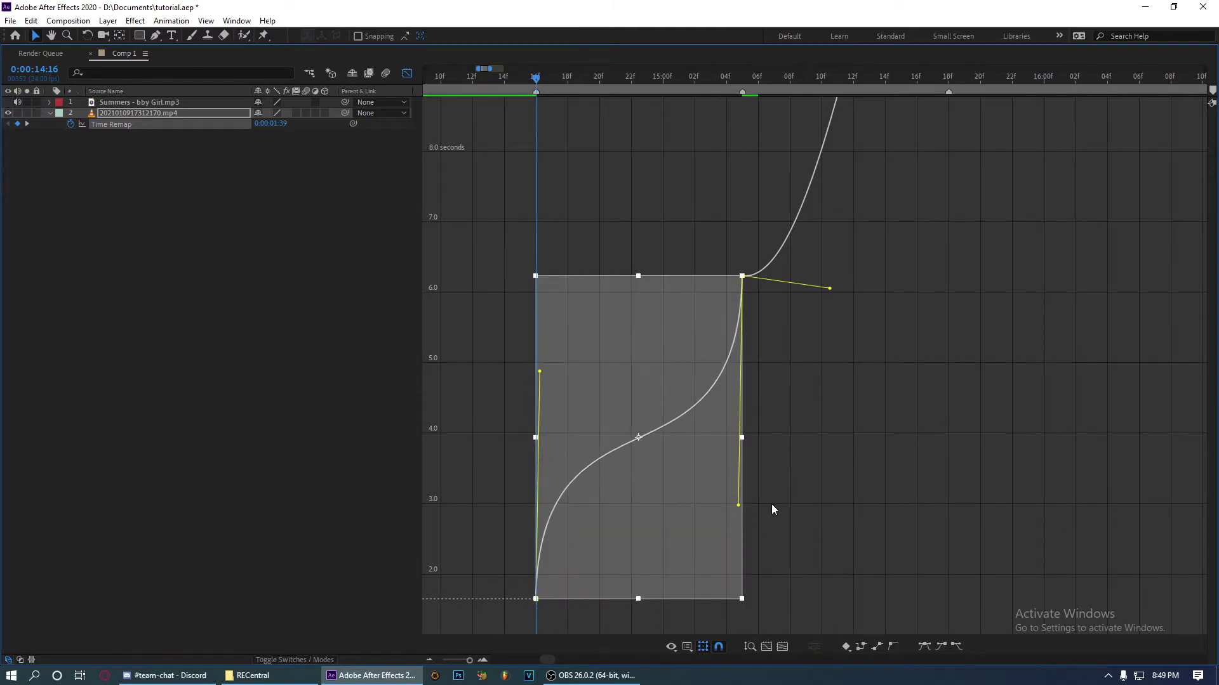
pyautogui.click(850, 515)
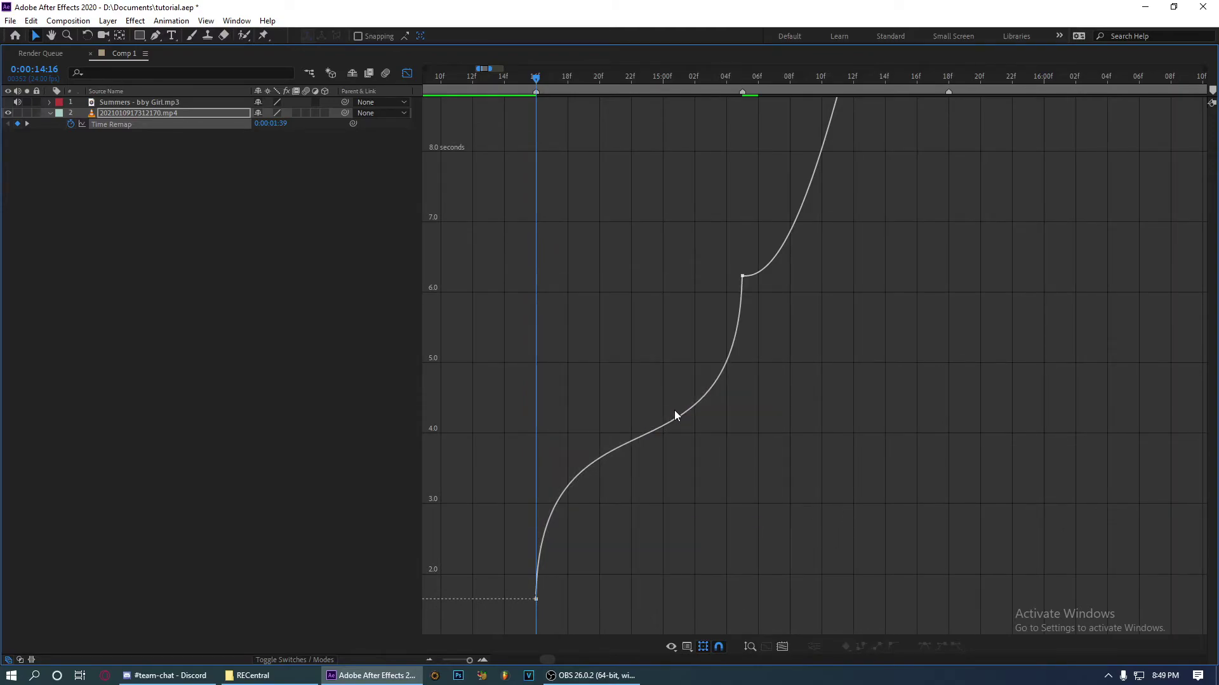
# Restore the full panel layout and preview the first remapped segment from just before its keyframe at 0:00:14:16
pyautogui.moveTo(531, 81); pyautogui.dragTo(532, 122)
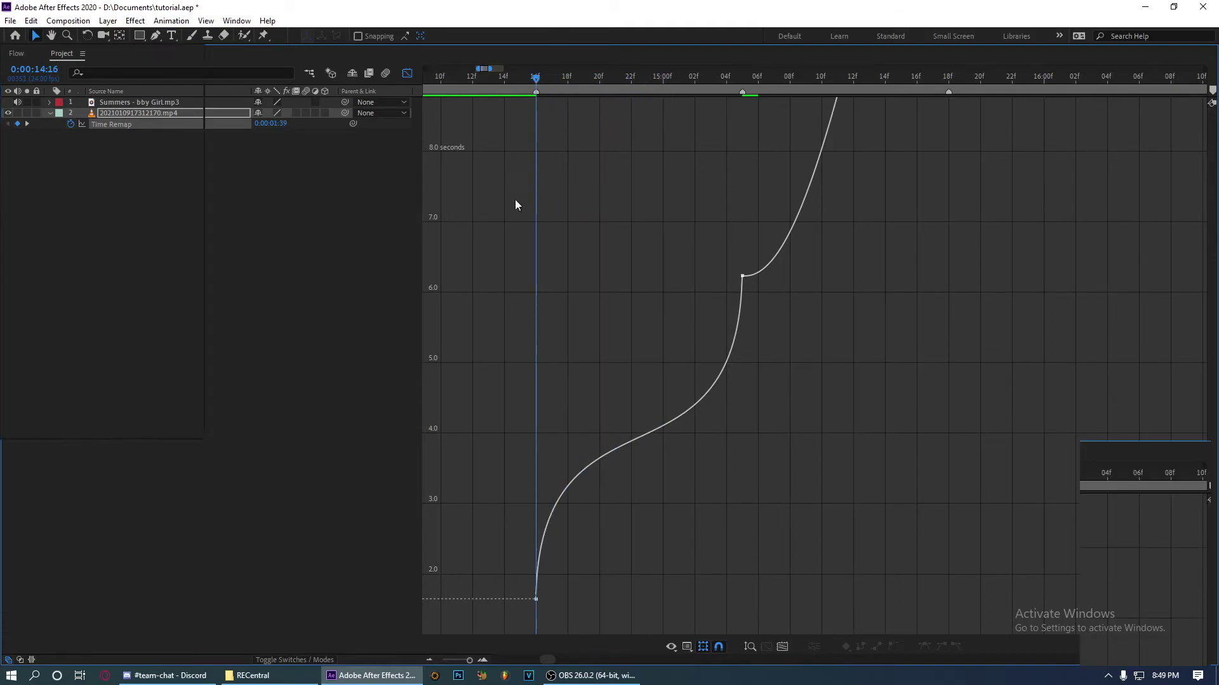
pyautogui.press('`')
pyautogui.click(527, 474)
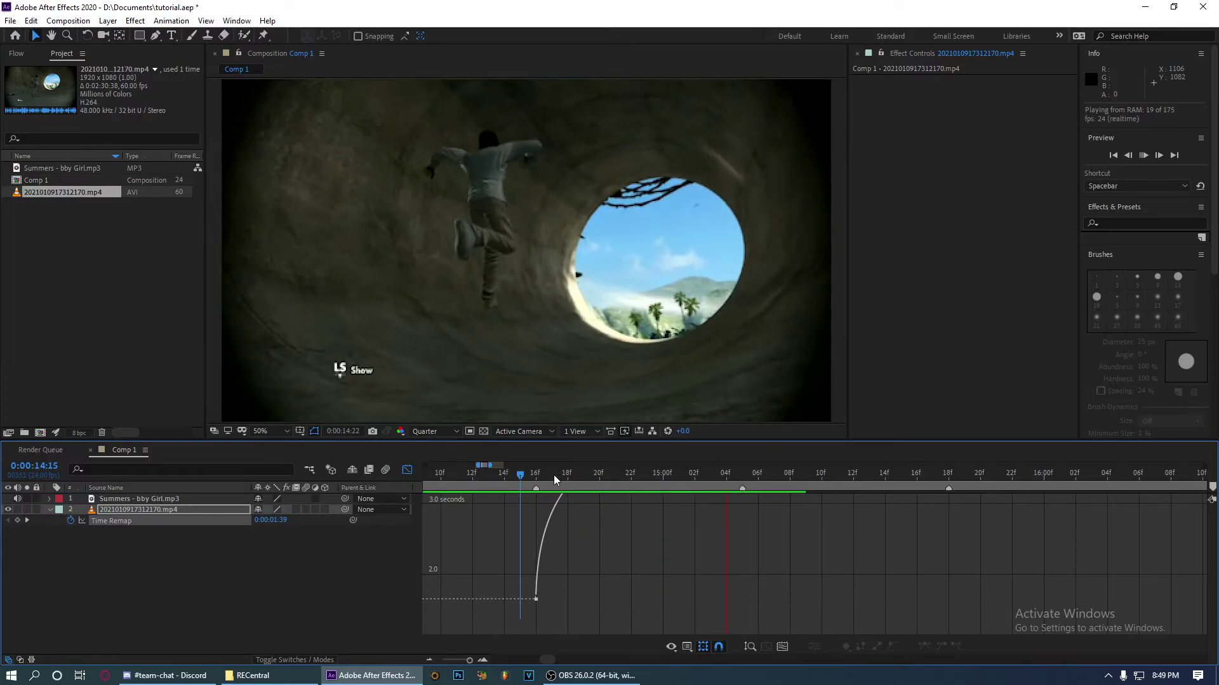
pyautogui.click(535, 474)
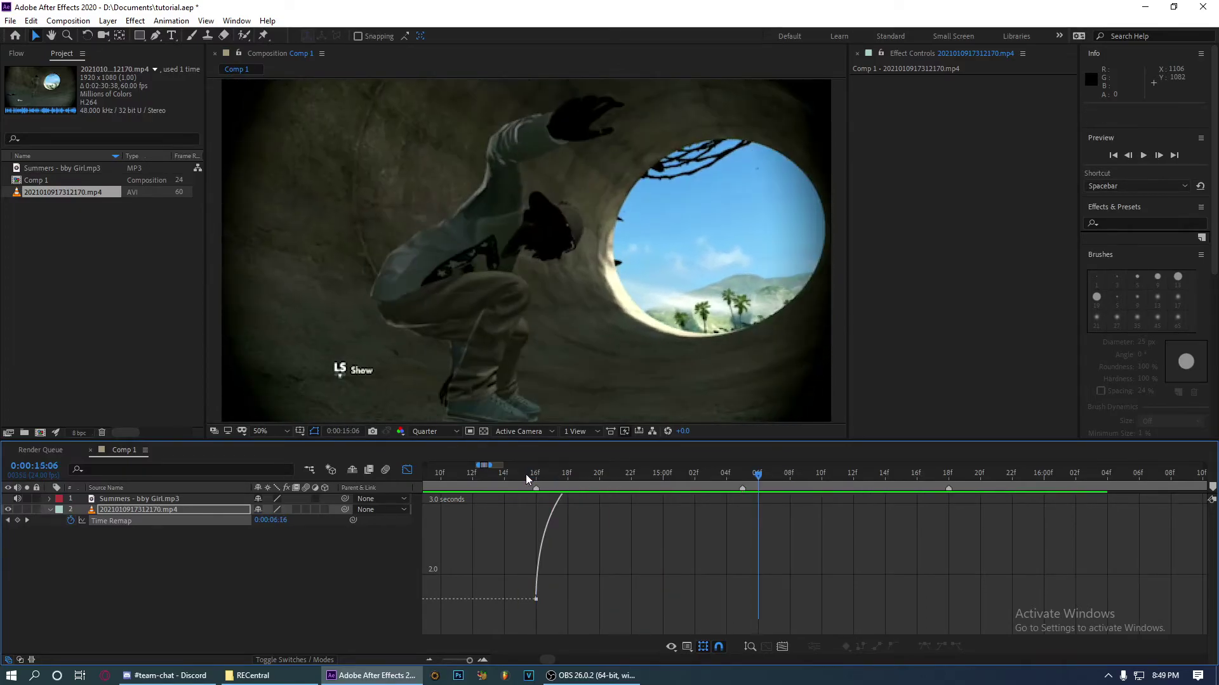
pyautogui.click(531, 474)
pyautogui.press('space')
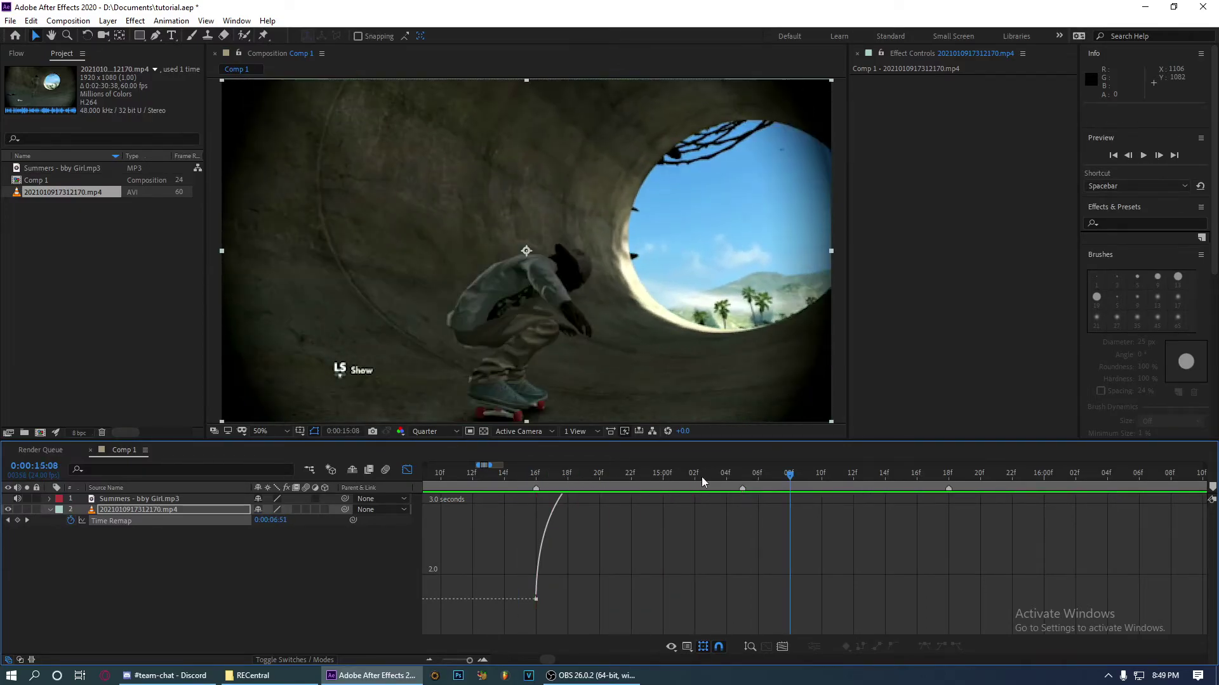
# Reshape the remaining Time Remap segments from the second keyframe at 0:00:15:05 onward, with steep starts and ends and slow middles
pyautogui.click(741, 478)
pyautogui.scroll(5, 740, 558)
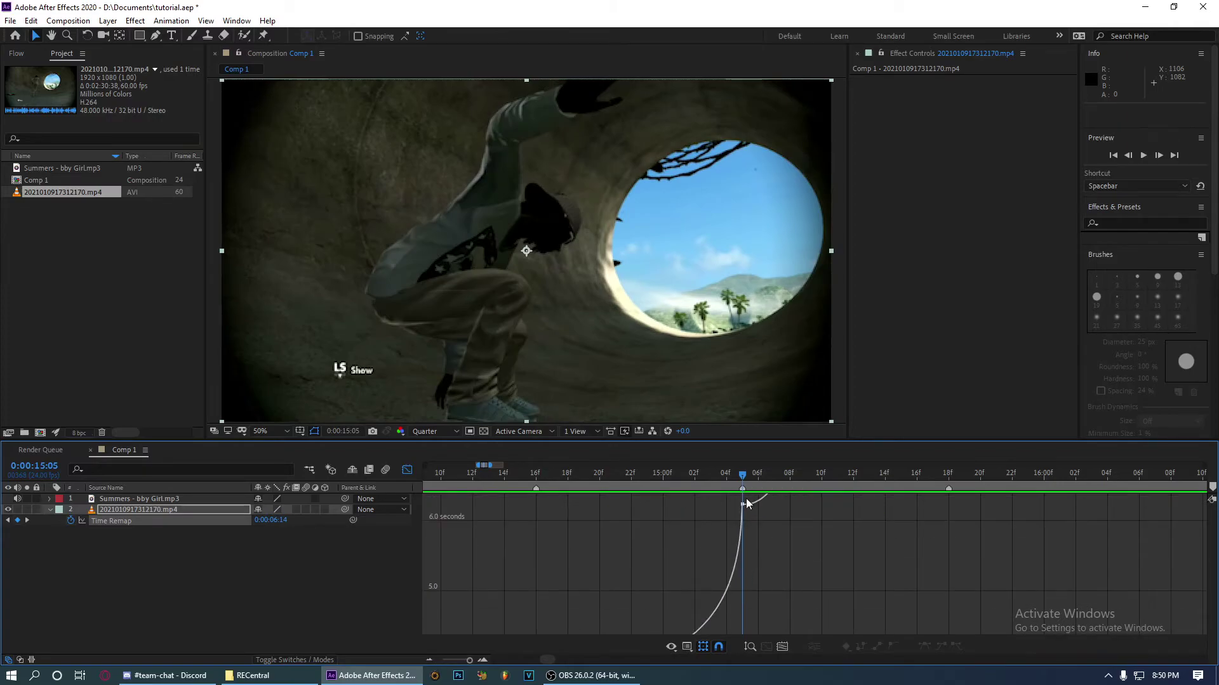
pyautogui.click(742, 505)
pyautogui.press('`')
pyautogui.hotkey('ctrl', 'a')
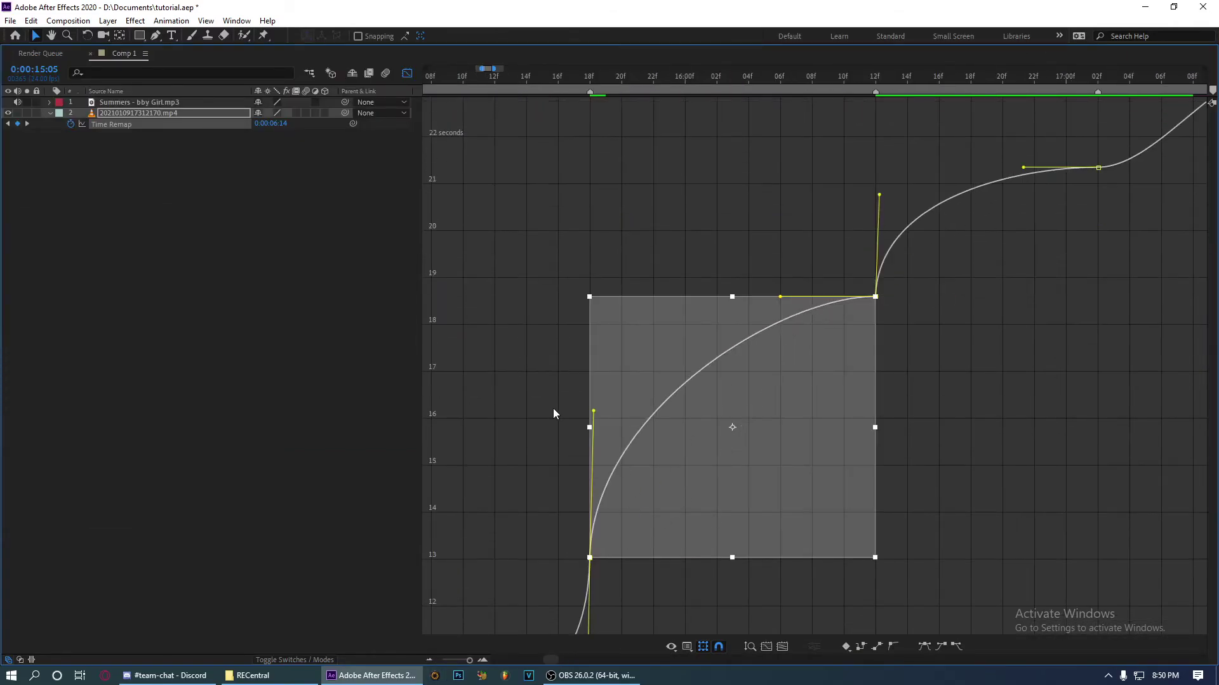
pyautogui.click(905, 306)
pyautogui.hotkey('ctrl', 'a')
pyautogui.click(514, 612)
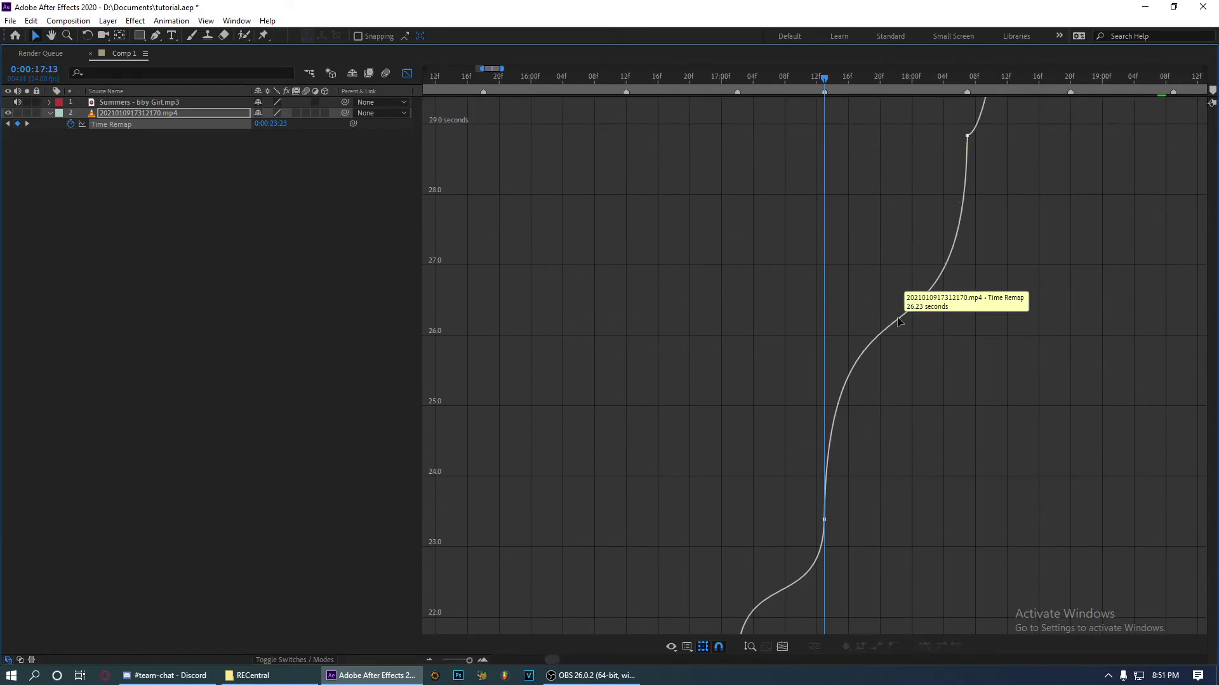
pyautogui.hotkey('ctrl', 'a')
pyautogui.click(994, 329)
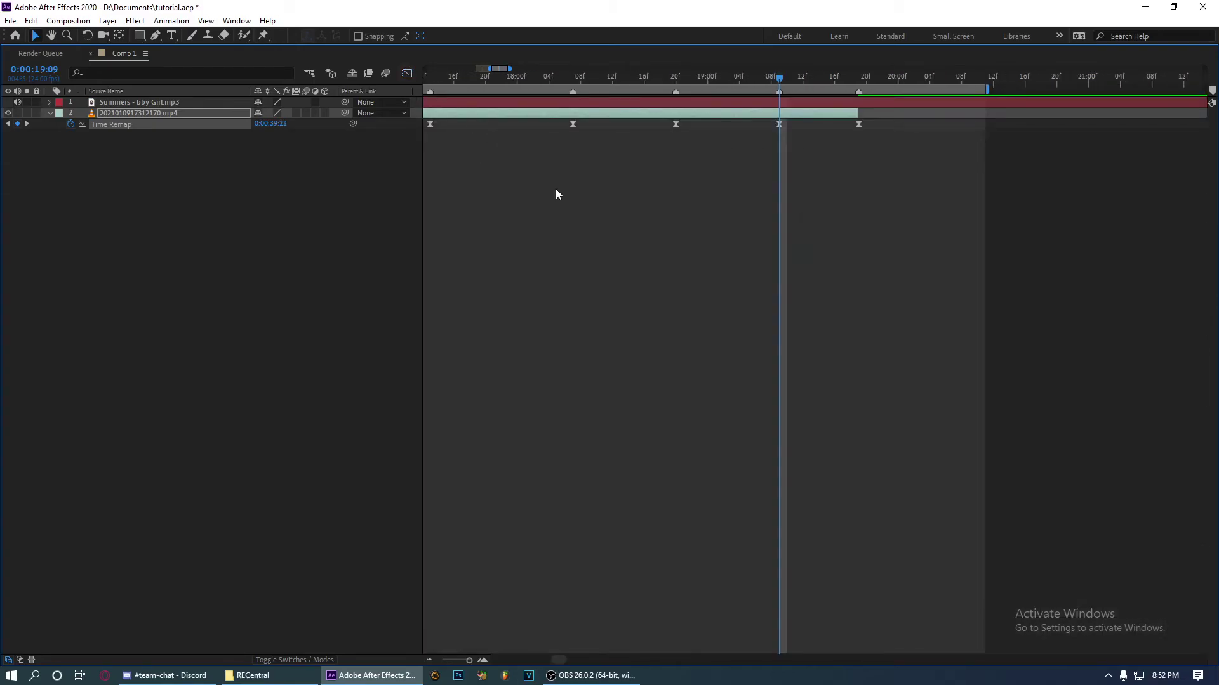
# Restore the full panel layout and preview the whole remapped clip with the music from shortly before its first keyframe
pyautogui.press('`')
pyautogui.press('-')
pyautogui.press('-')
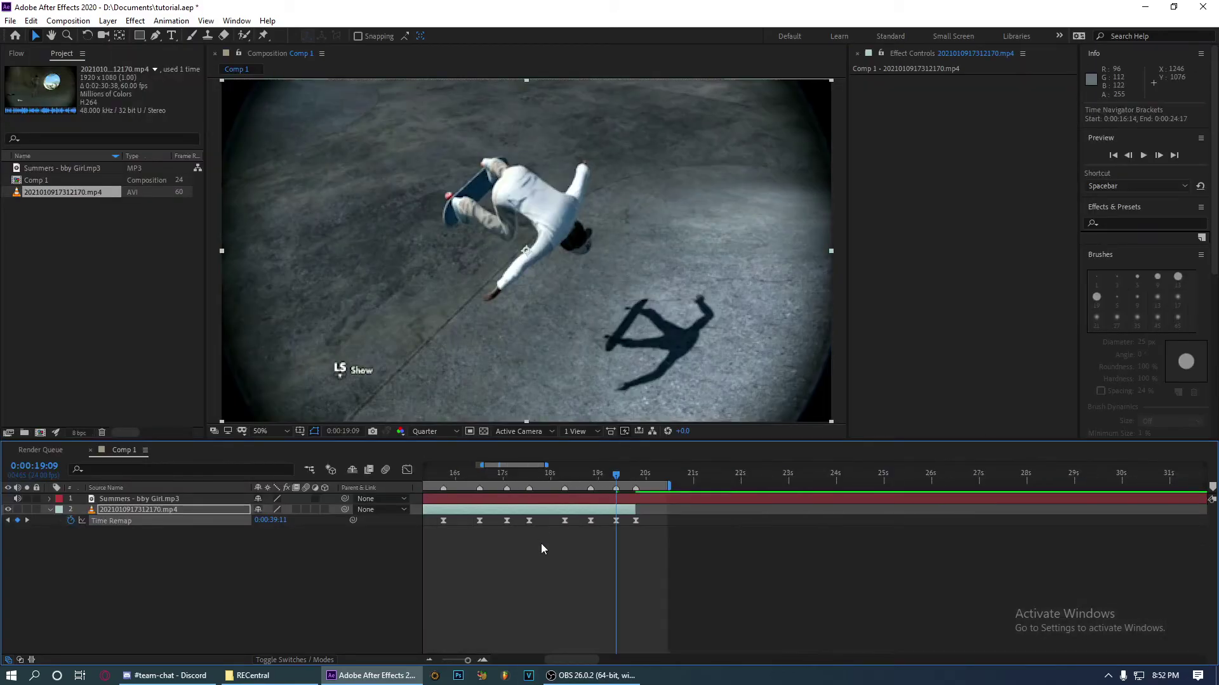
pyautogui.press('-')
pyautogui.moveTo(457, 476); pyautogui.dragTo(430, 476)
pyautogui.click(453, 475)
pyautogui.press('space')
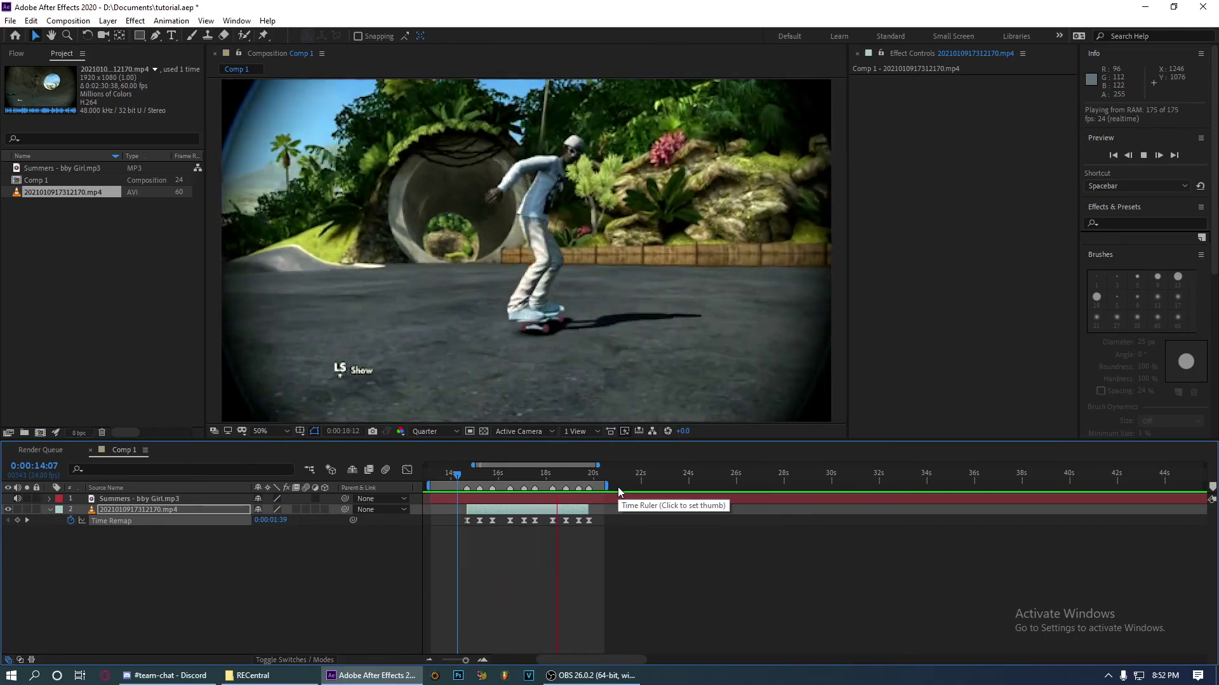
pyautogui.press('space')
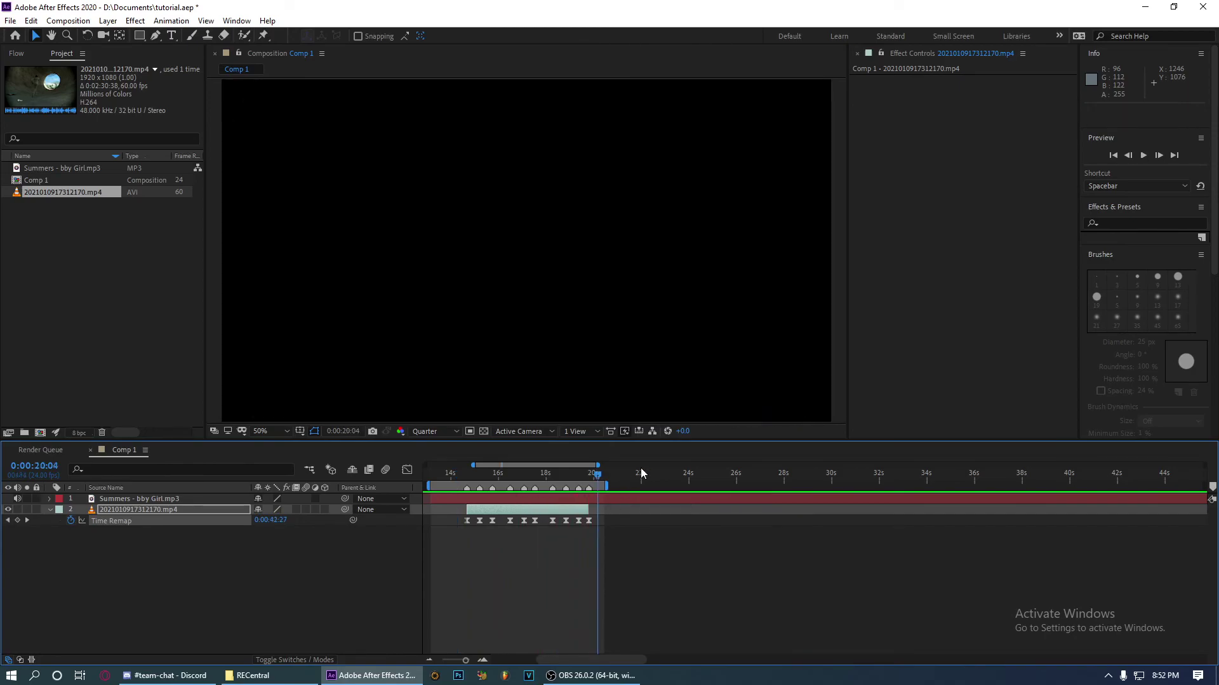
# Set the current time to 0:00:14:13 near the gameplay clip's start and collapse the clip's Time Remap property
pyautogui.moveTo(467, 479); pyautogui.dragTo(509, 520)
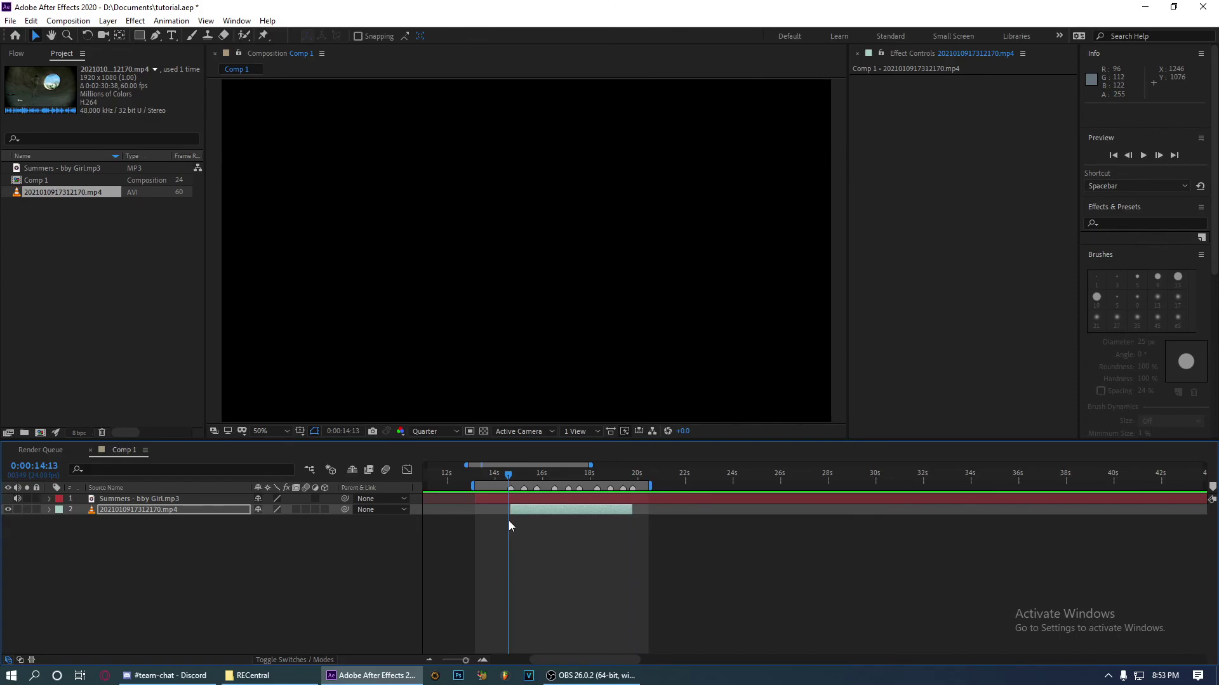